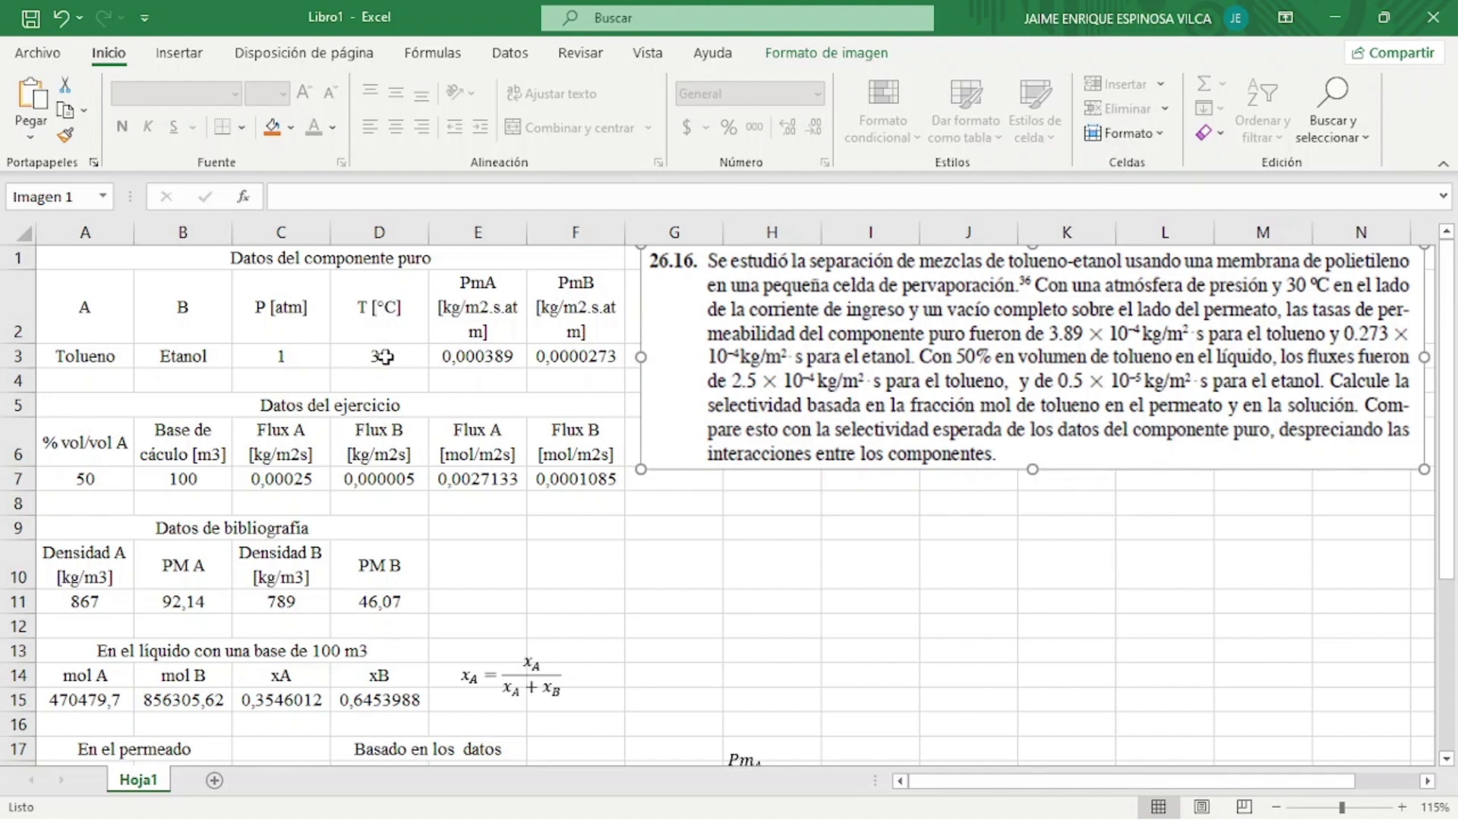
Review the pure-component permeability headings PmA and PmB and the exercise data, including the molar flux of A
{"action": "left_click", "coordinate": [496, 287]}
{"action": "left_click", "coordinate": [559, 285]}
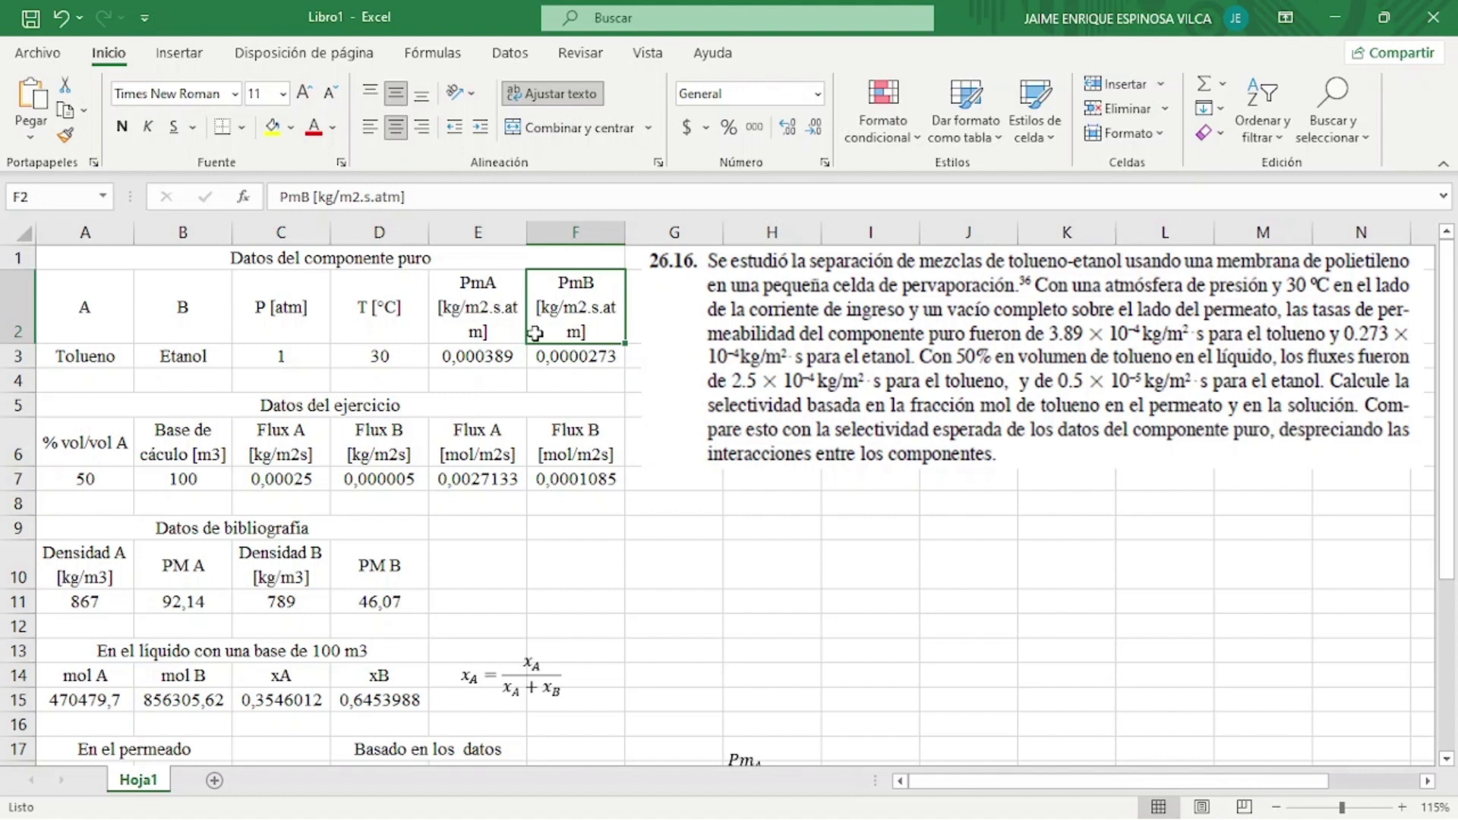
{"action": "left_click", "coordinate": [486, 306]}
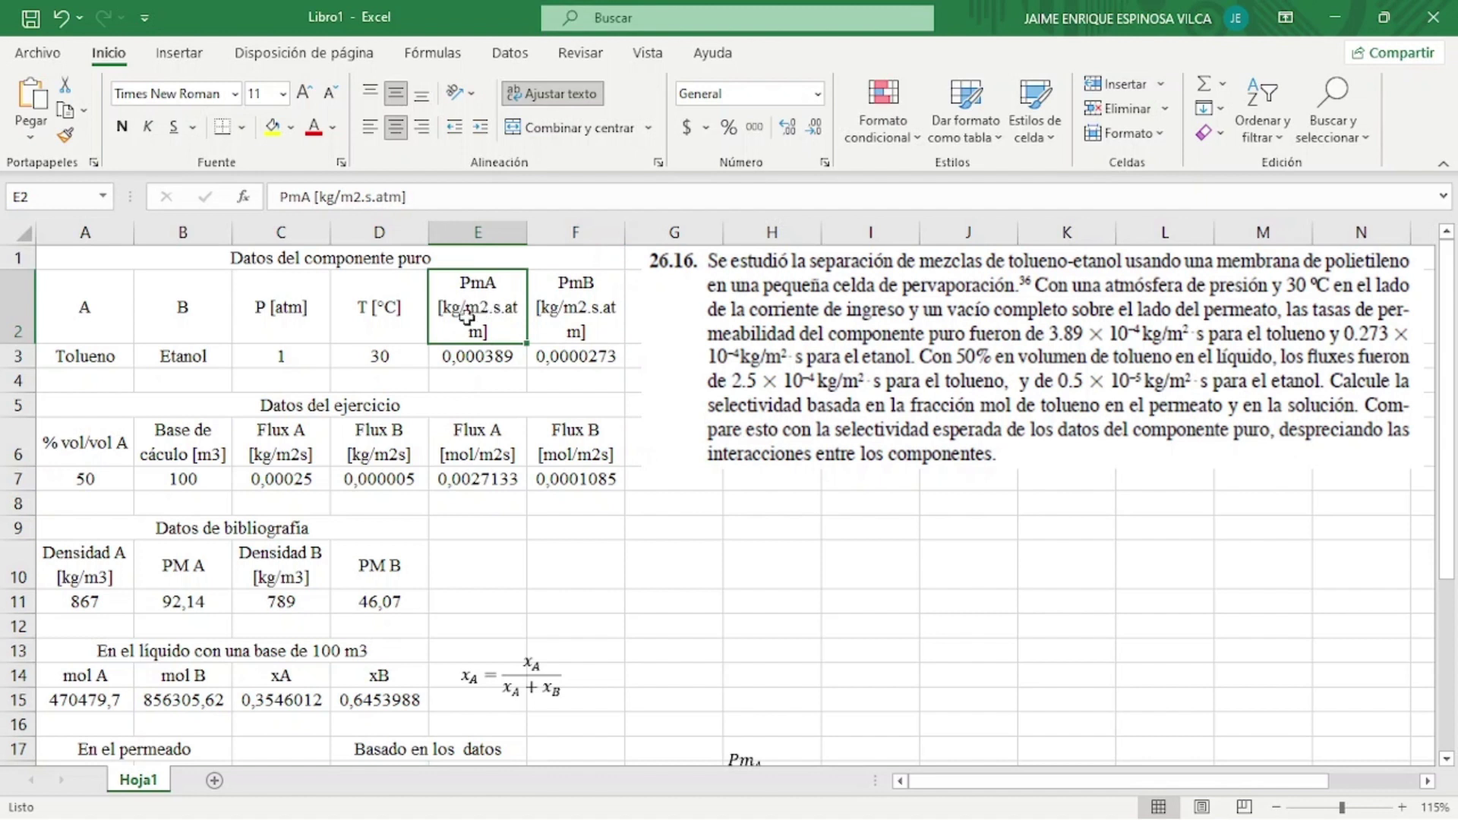
{"action": "left_click", "coordinate": [346, 398]}
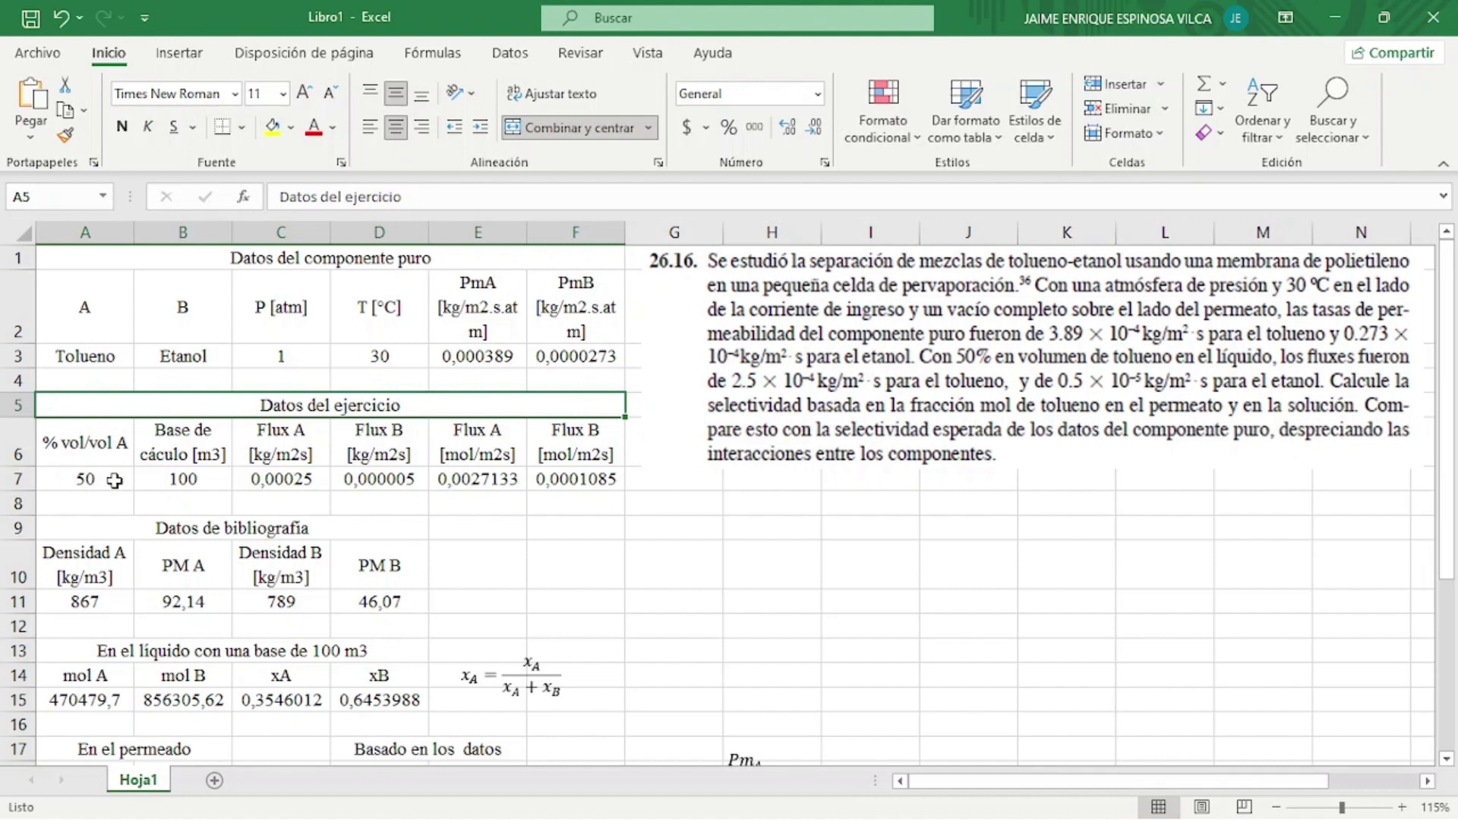
{"action": "left_click", "coordinate": [485, 447]}
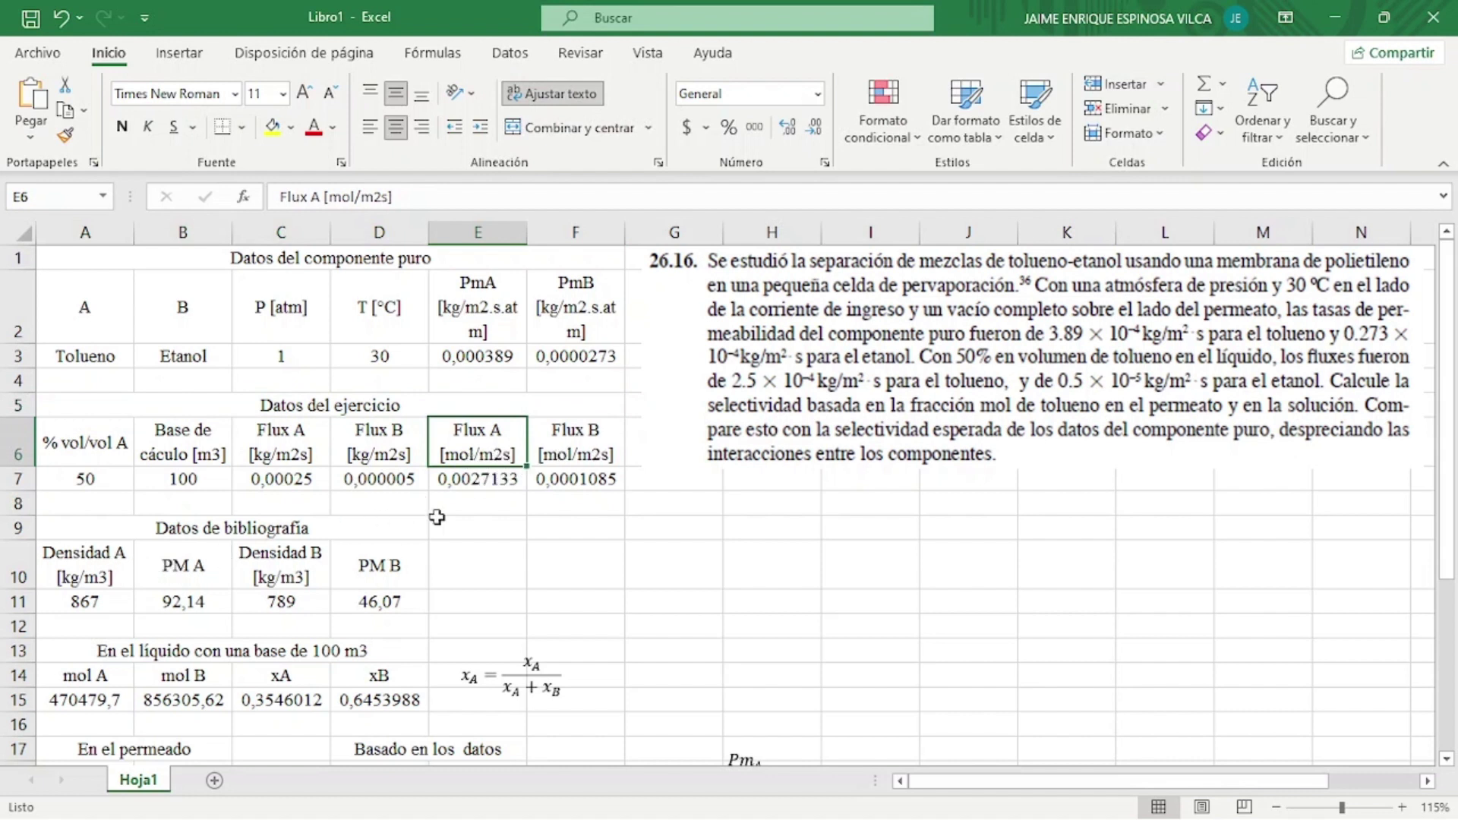
Examine the bibliography data and the liquid-phase mole and mole-fraction columns together with the xA equation
{"action": "scroll", "coordinate": [502, 466], "scroll_direction": "down", "scroll_amount": 2}
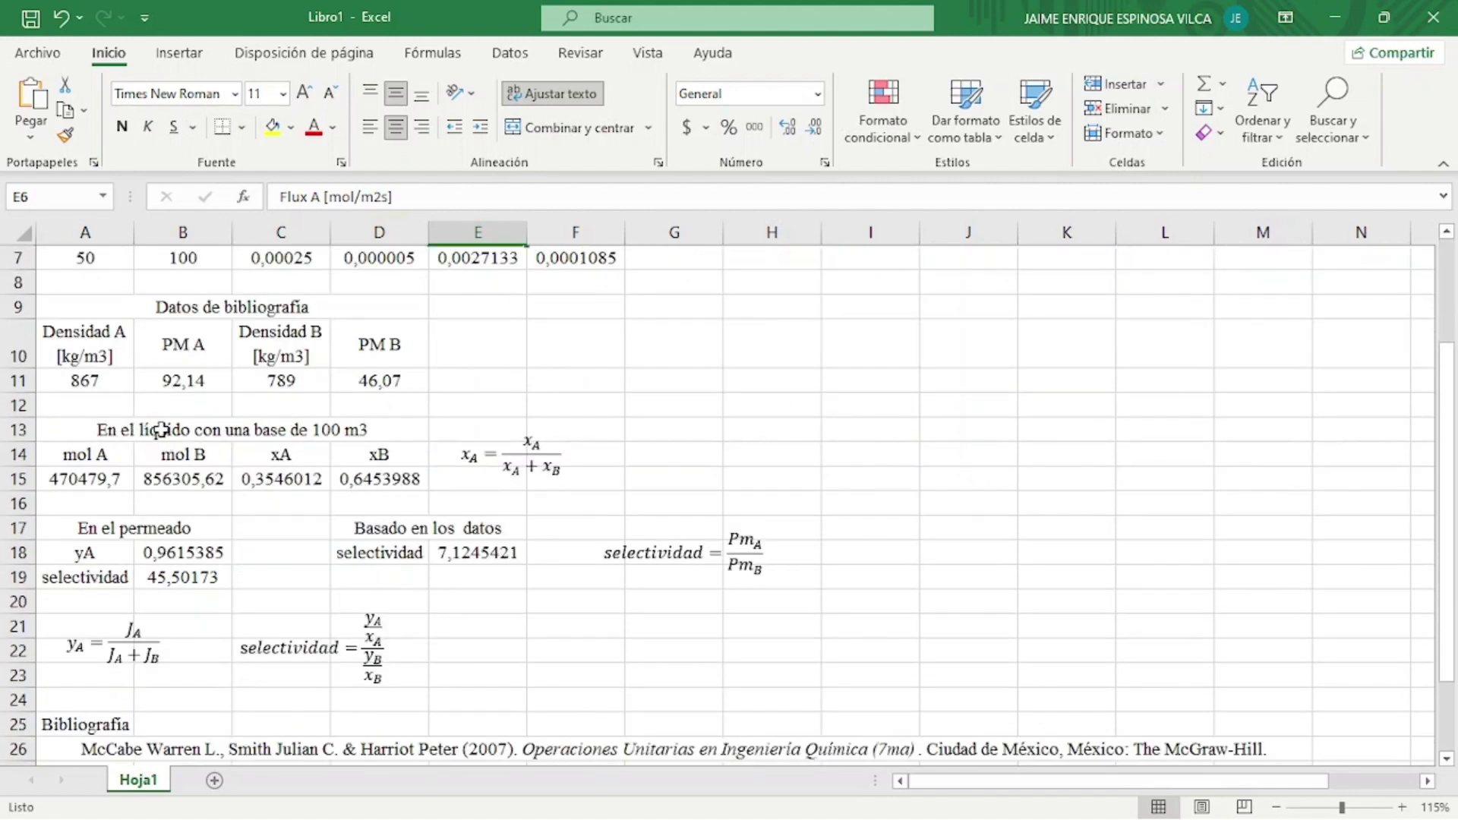
{"action": "scroll", "coordinate": [360, 433], "scroll_direction": "up", "scroll_amount": 1}
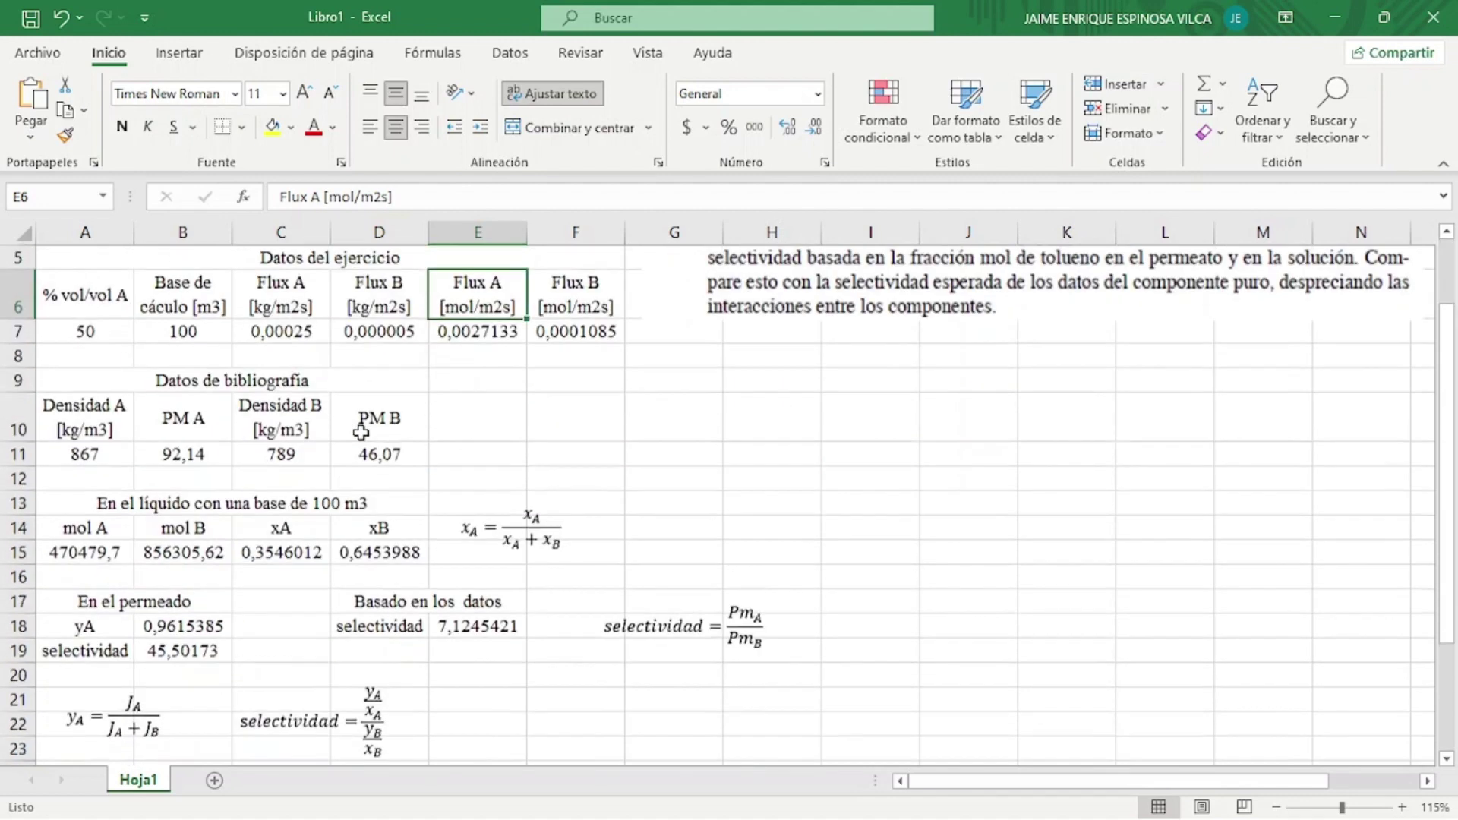
{"action": "scroll", "coordinate": [360, 432], "scroll_direction": "up", "scroll_amount": 1}
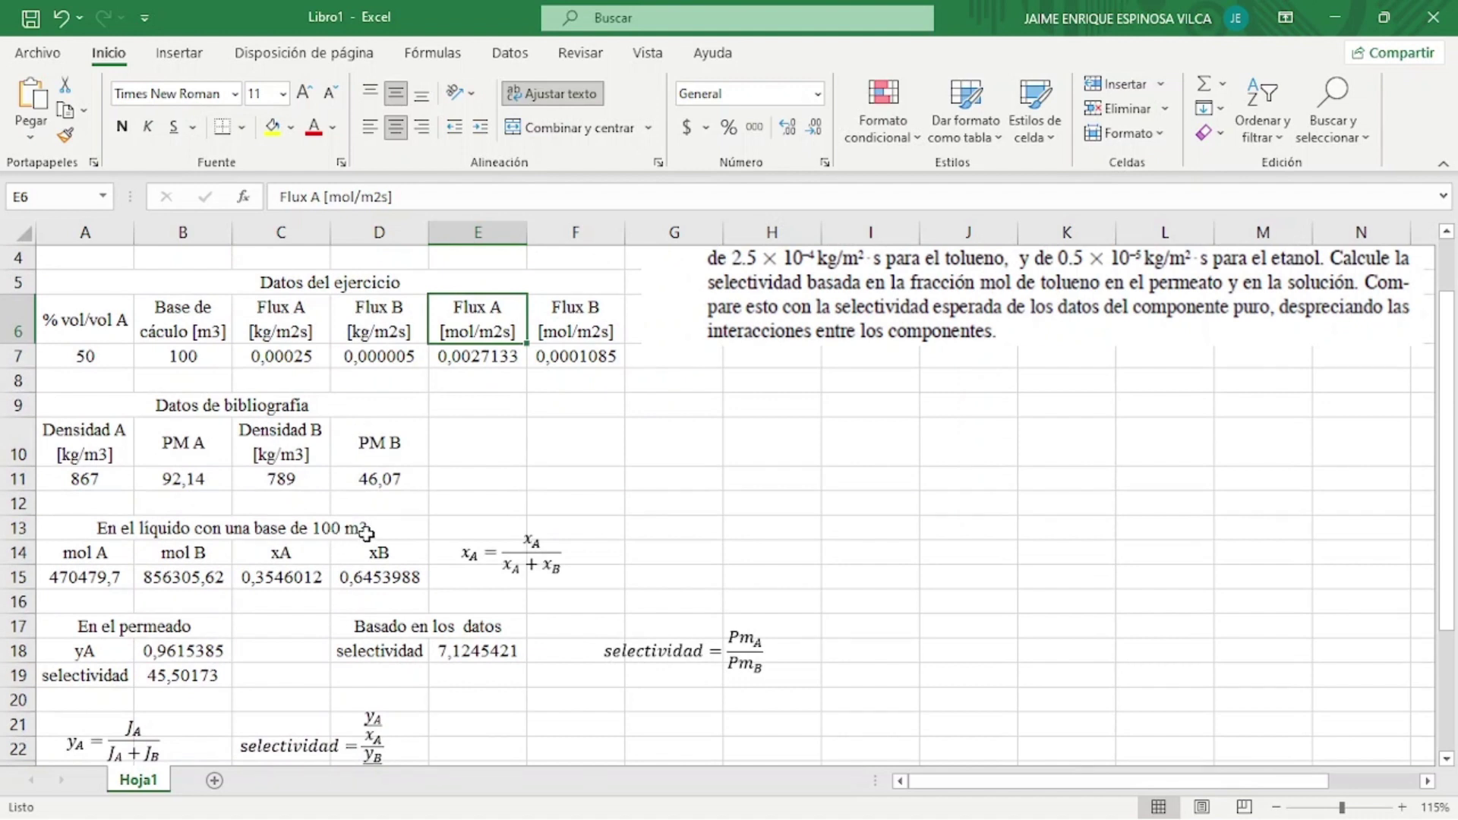
{"action": "left_click", "coordinate": [111, 556]}
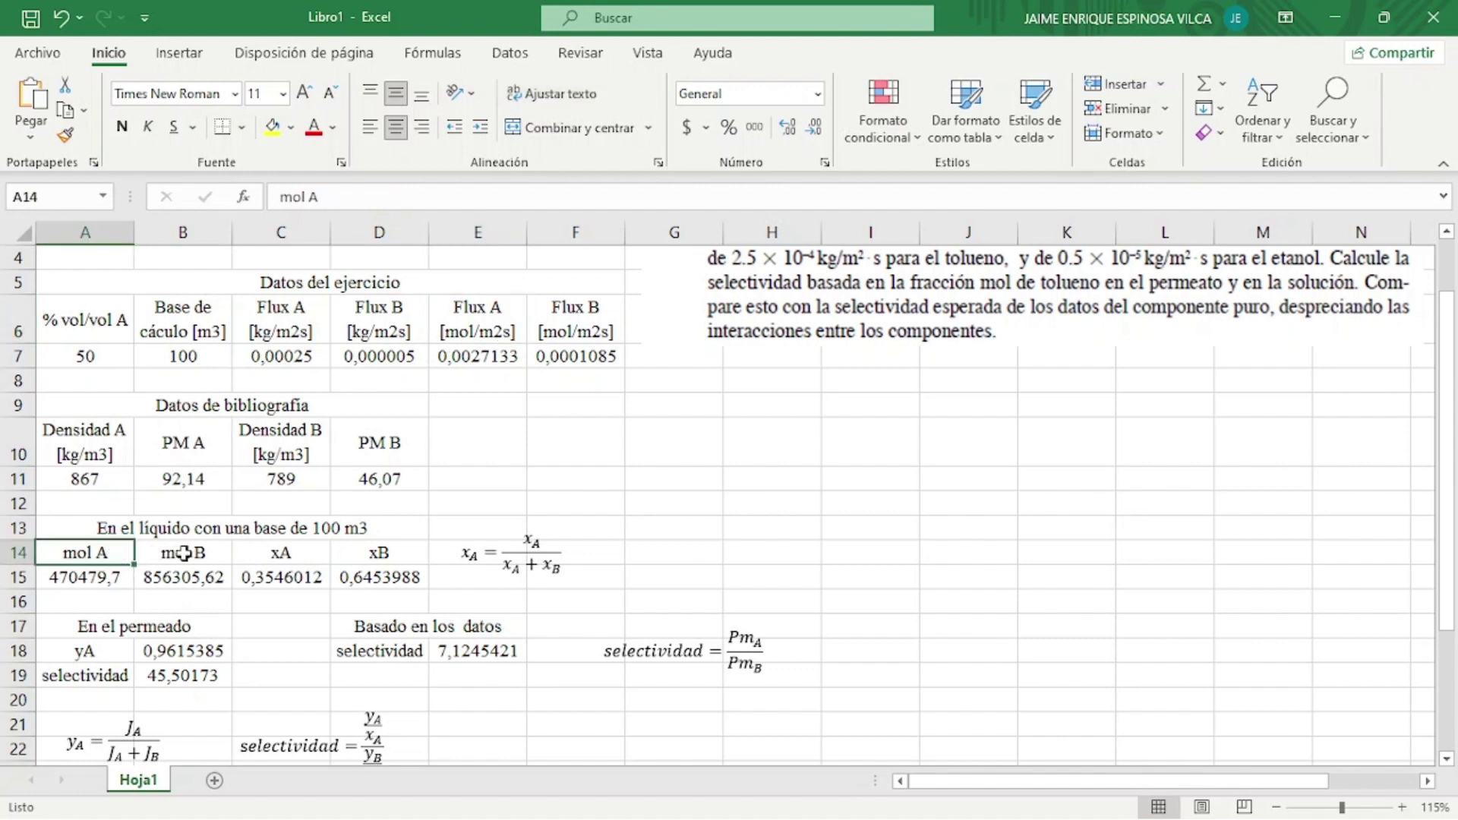
{"action": "left_click", "coordinate": [190, 553]}
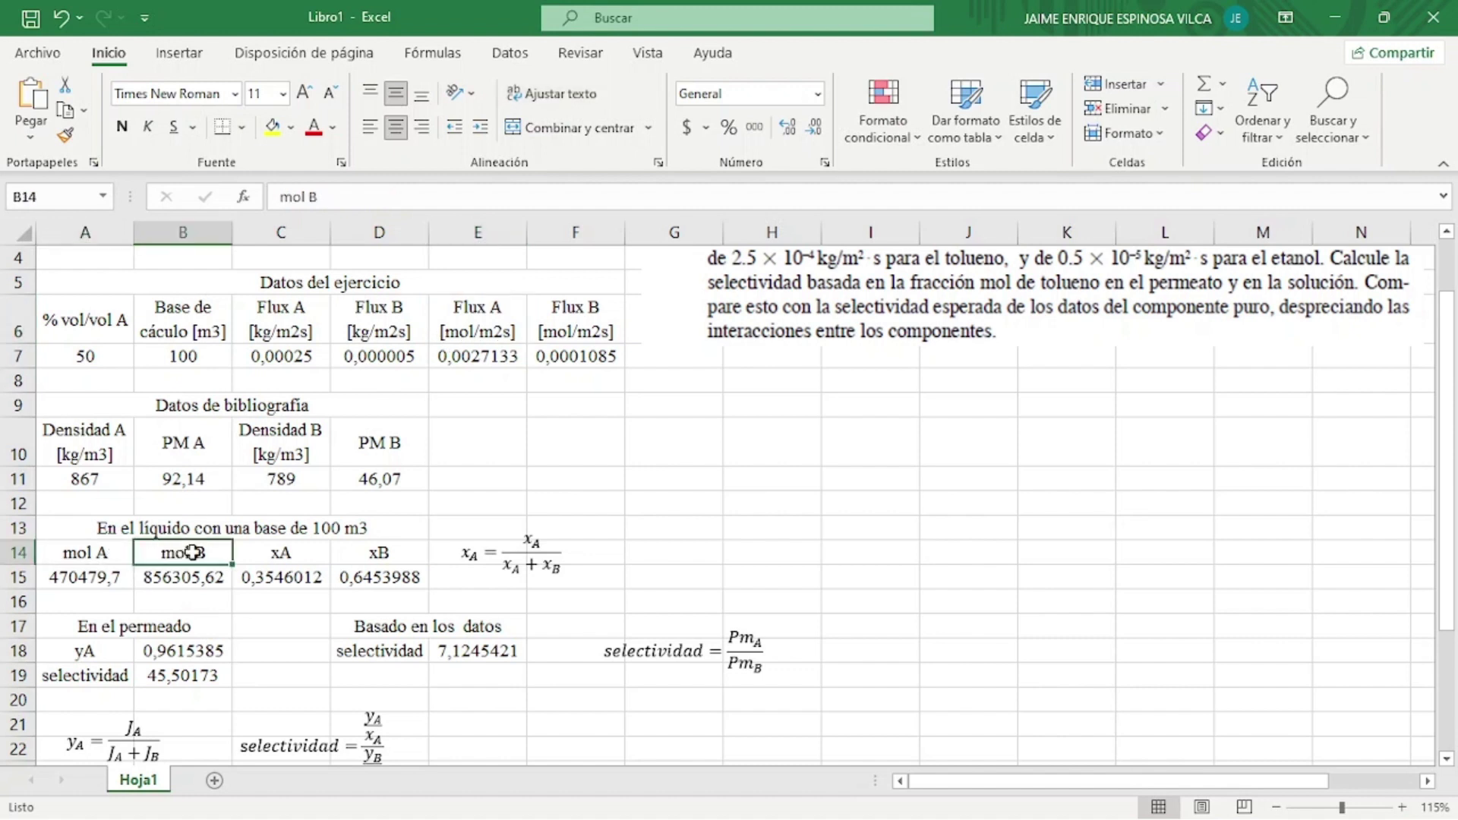
{"action": "left_click", "coordinate": [516, 545]}
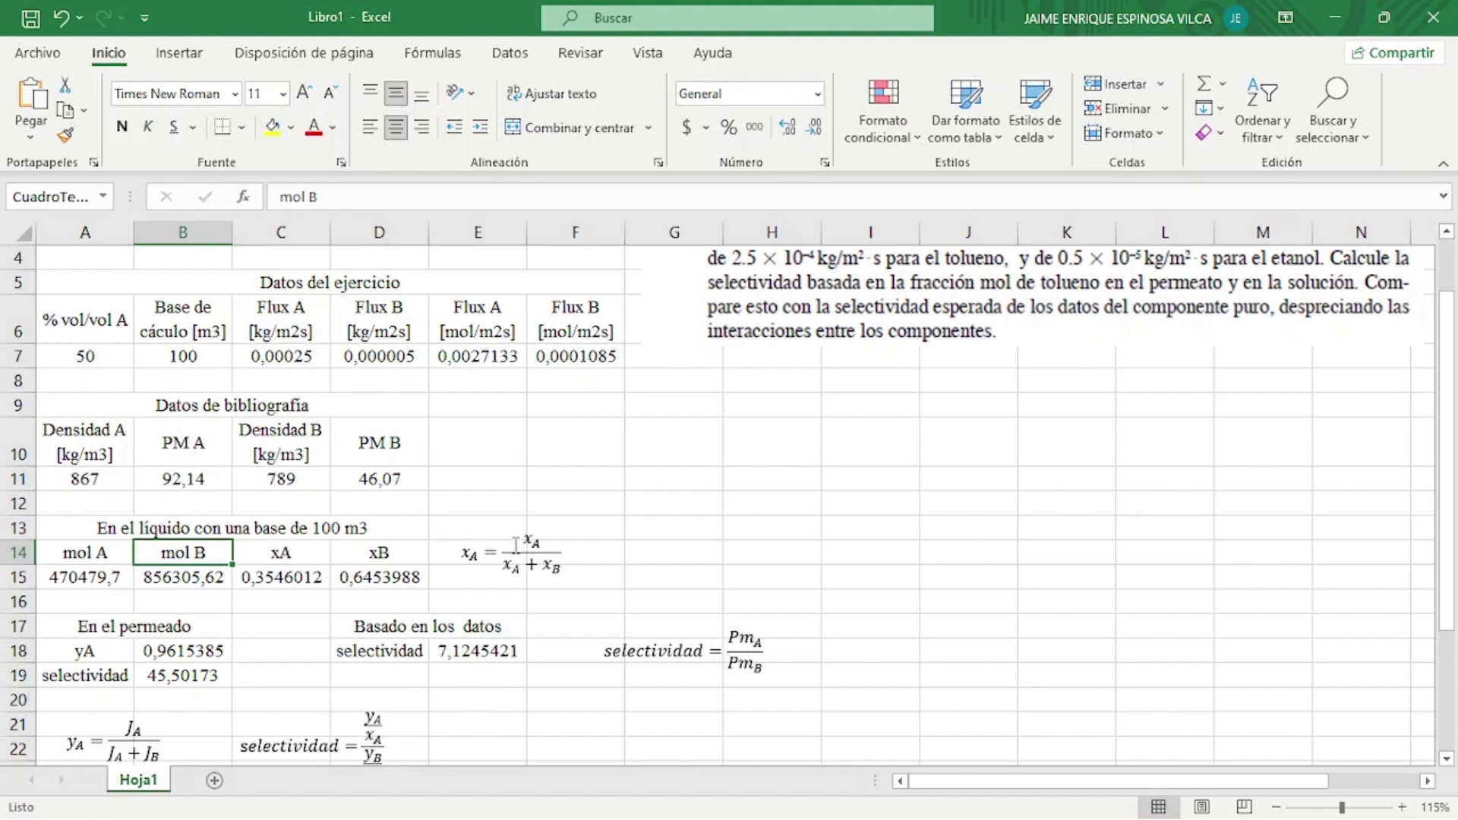
{"action": "left_click", "coordinate": [306, 557]}
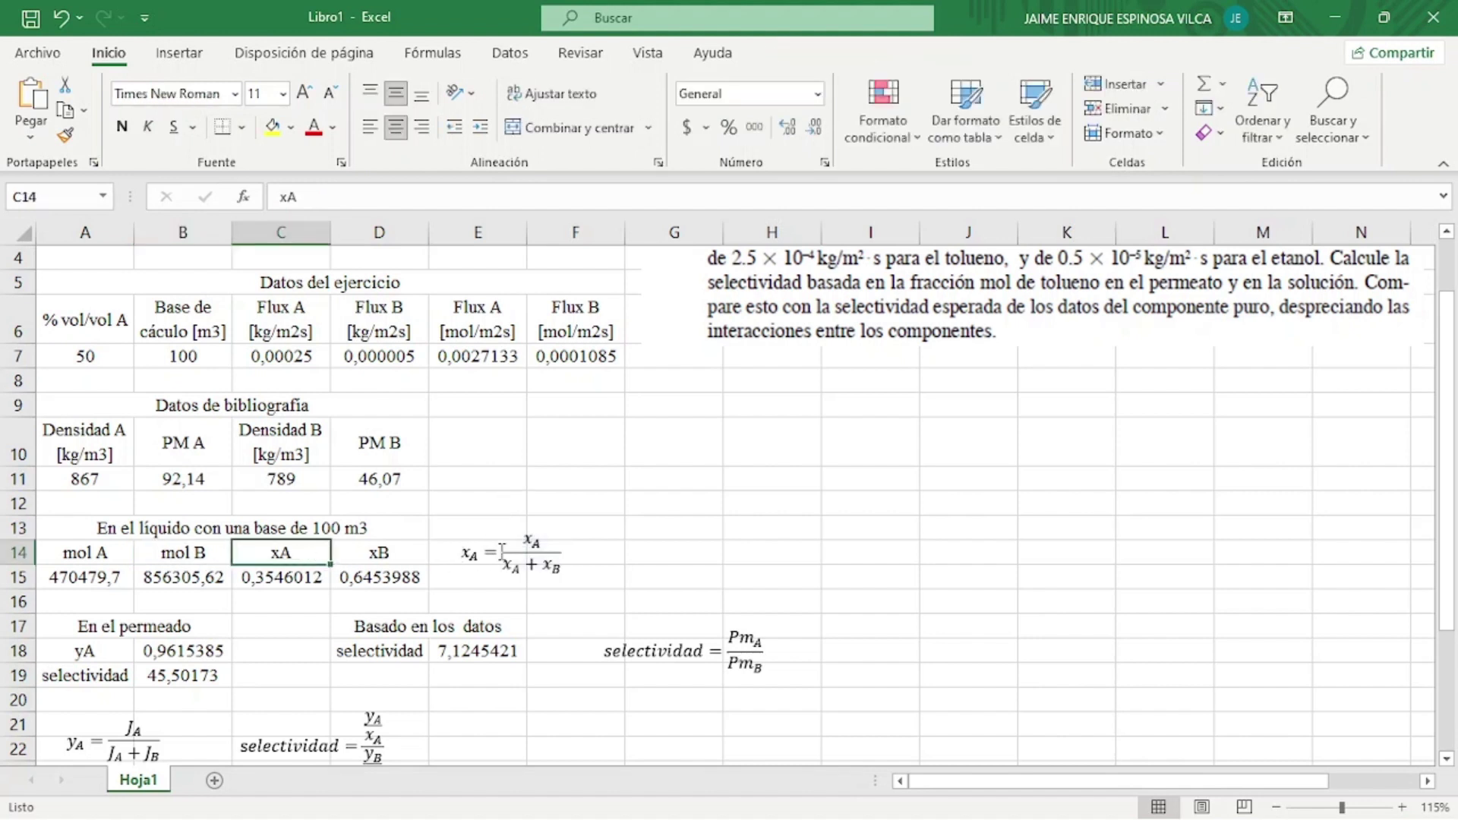
{"action": "left_click", "coordinate": [536, 542]}
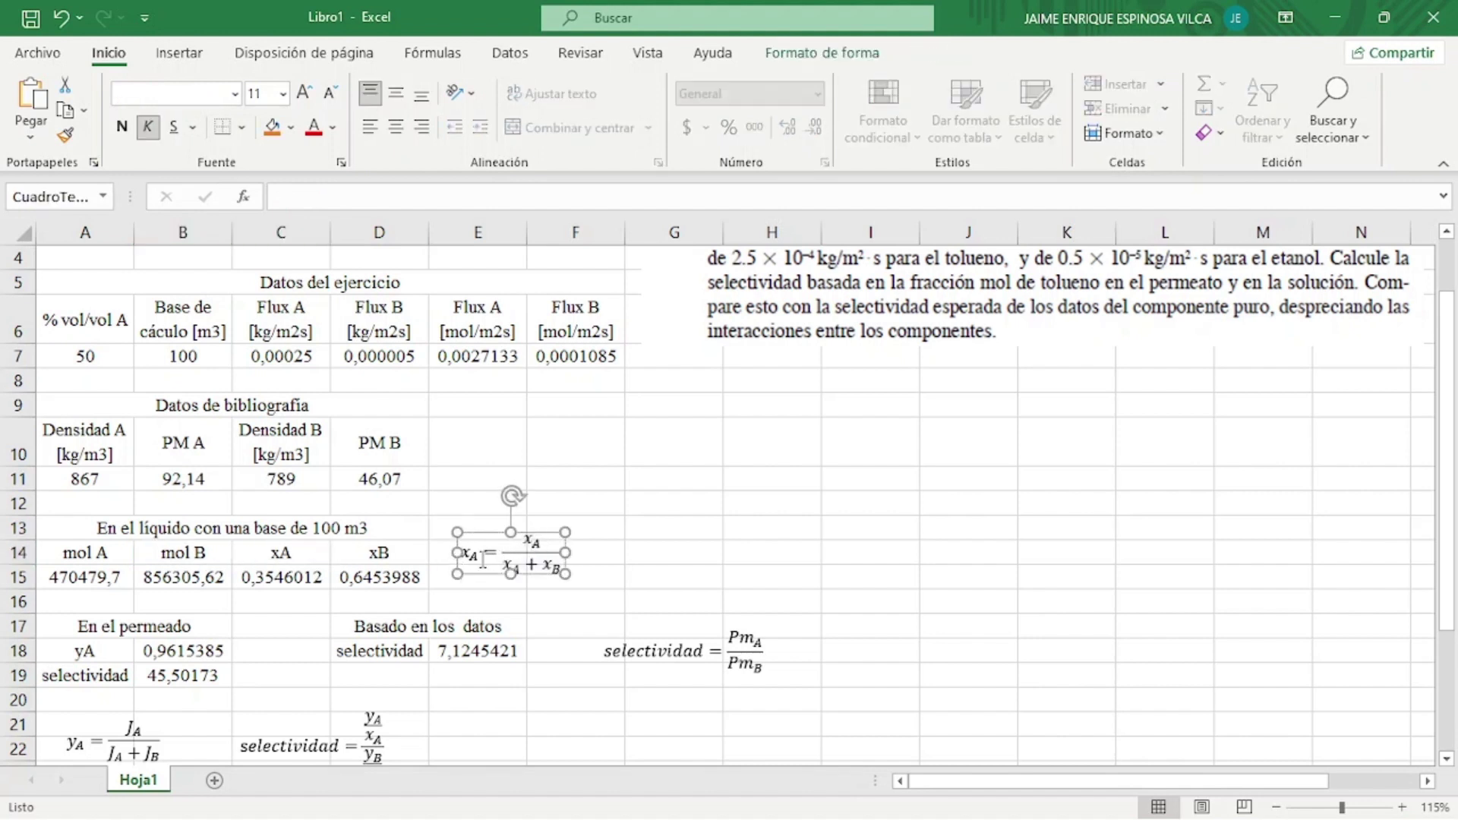
Review the permeate equations for selectivity and yA, and the bibliographic reference below them
{"action": "scroll", "coordinate": [484, 547], "scroll_direction": "down", "scroll_amount": 1}
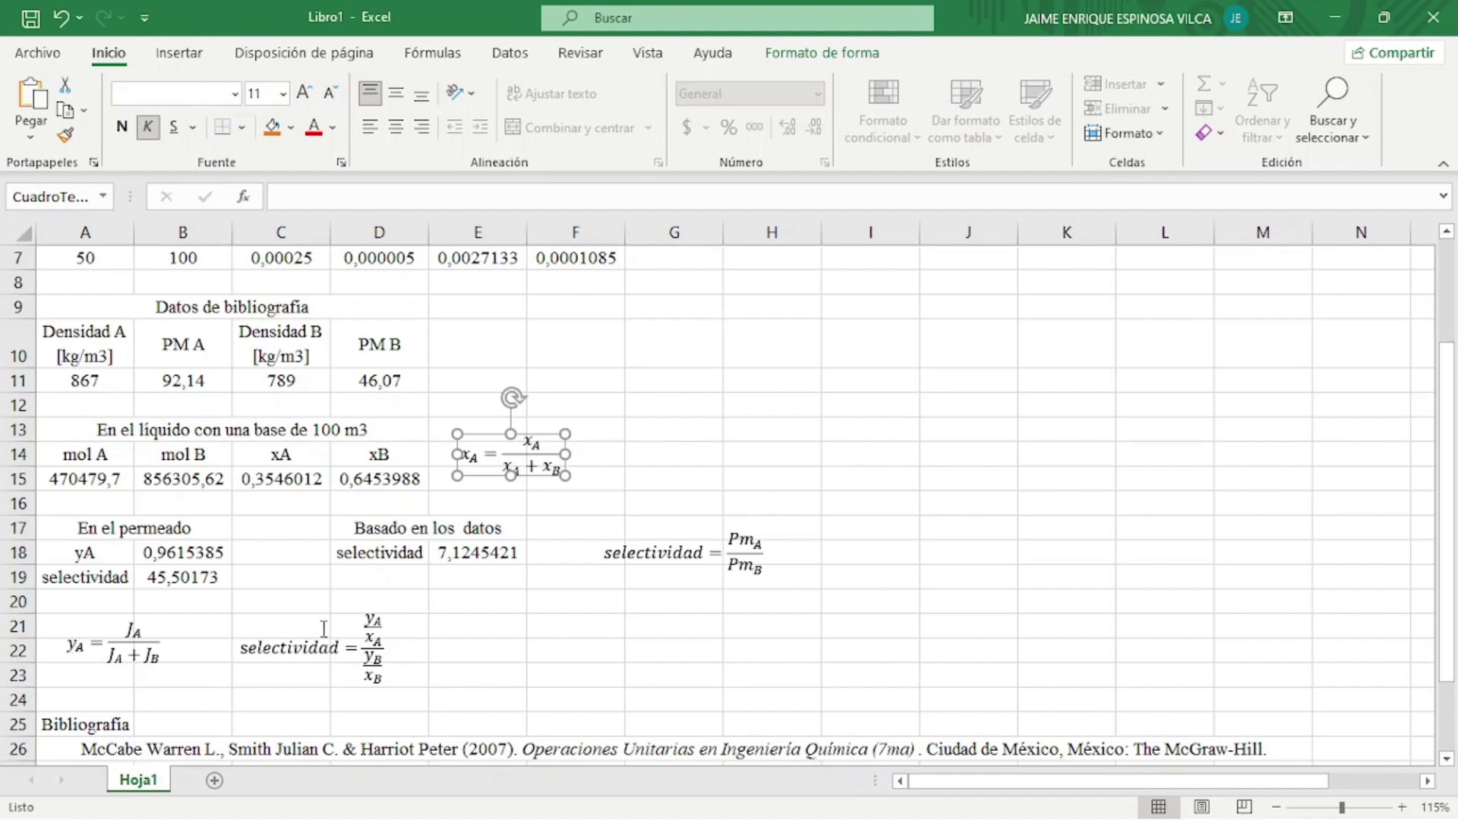
{"action": "left_click", "coordinate": [396, 619]}
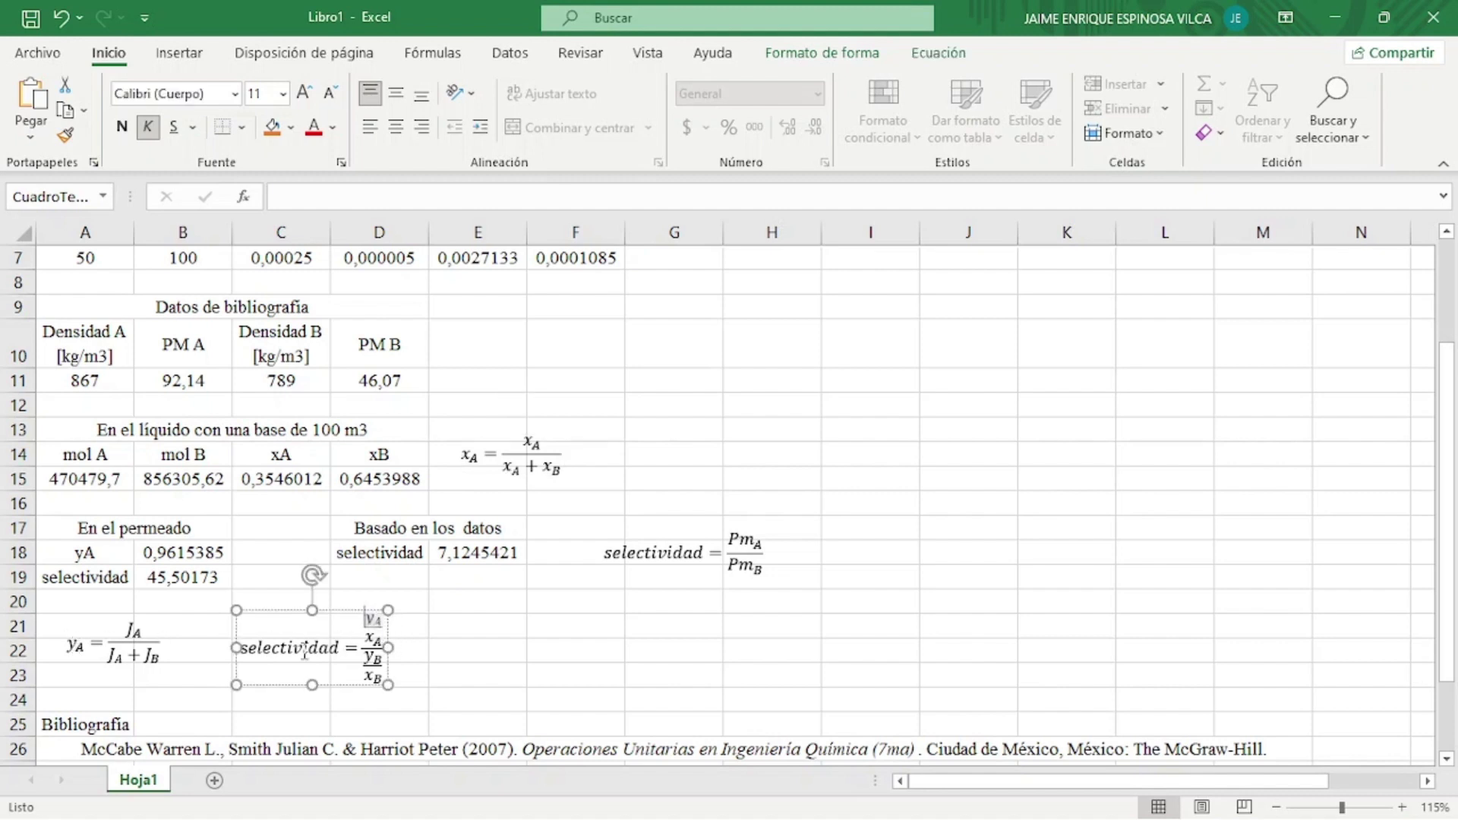
{"action": "left_click", "coordinate": [148, 640]}
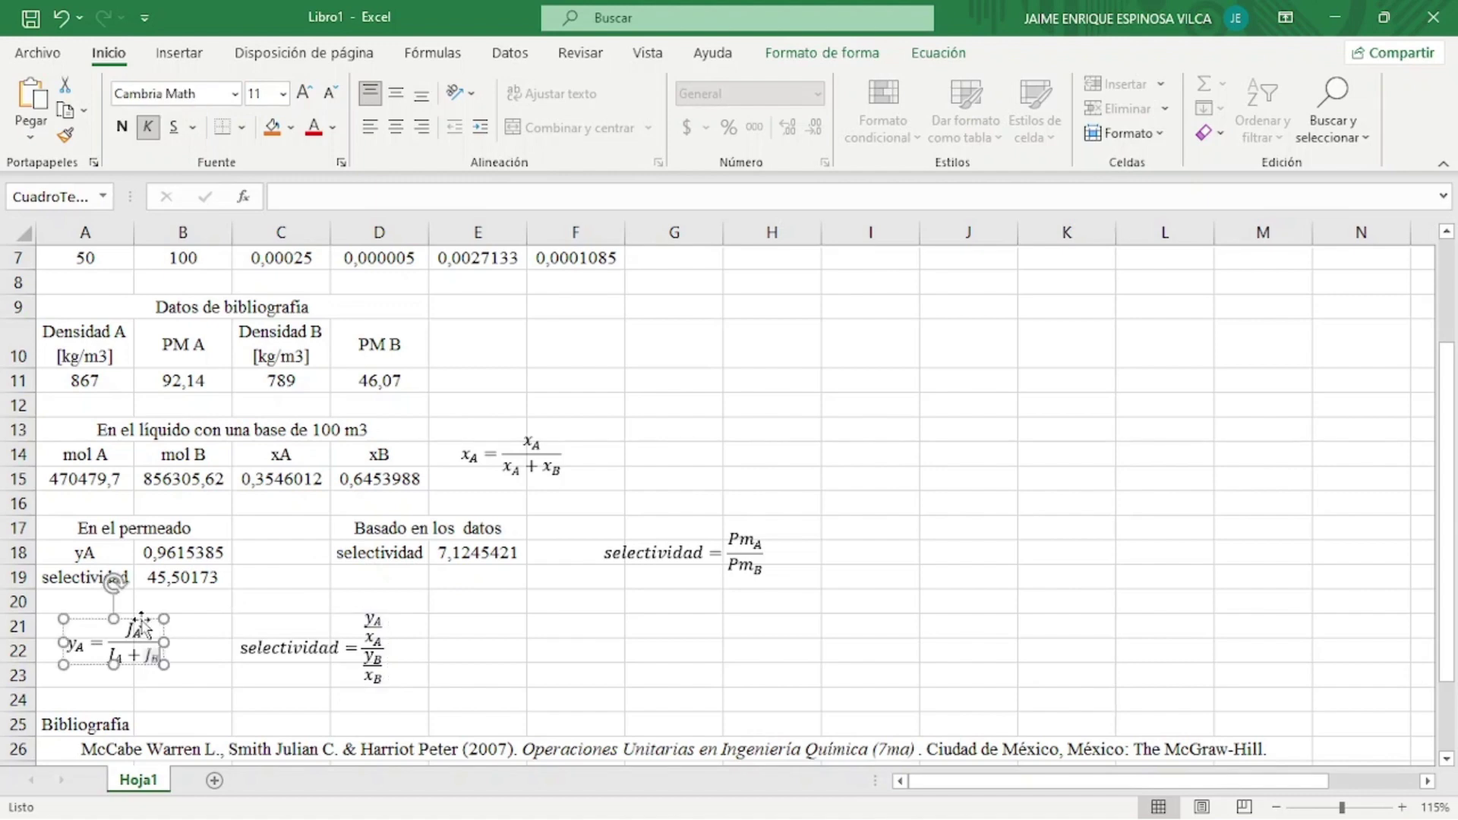
{"action": "key", "text": "Escape"}
{"action": "scroll", "coordinate": [365, 577], "scroll_direction": "down", "scroll_amount": 2}
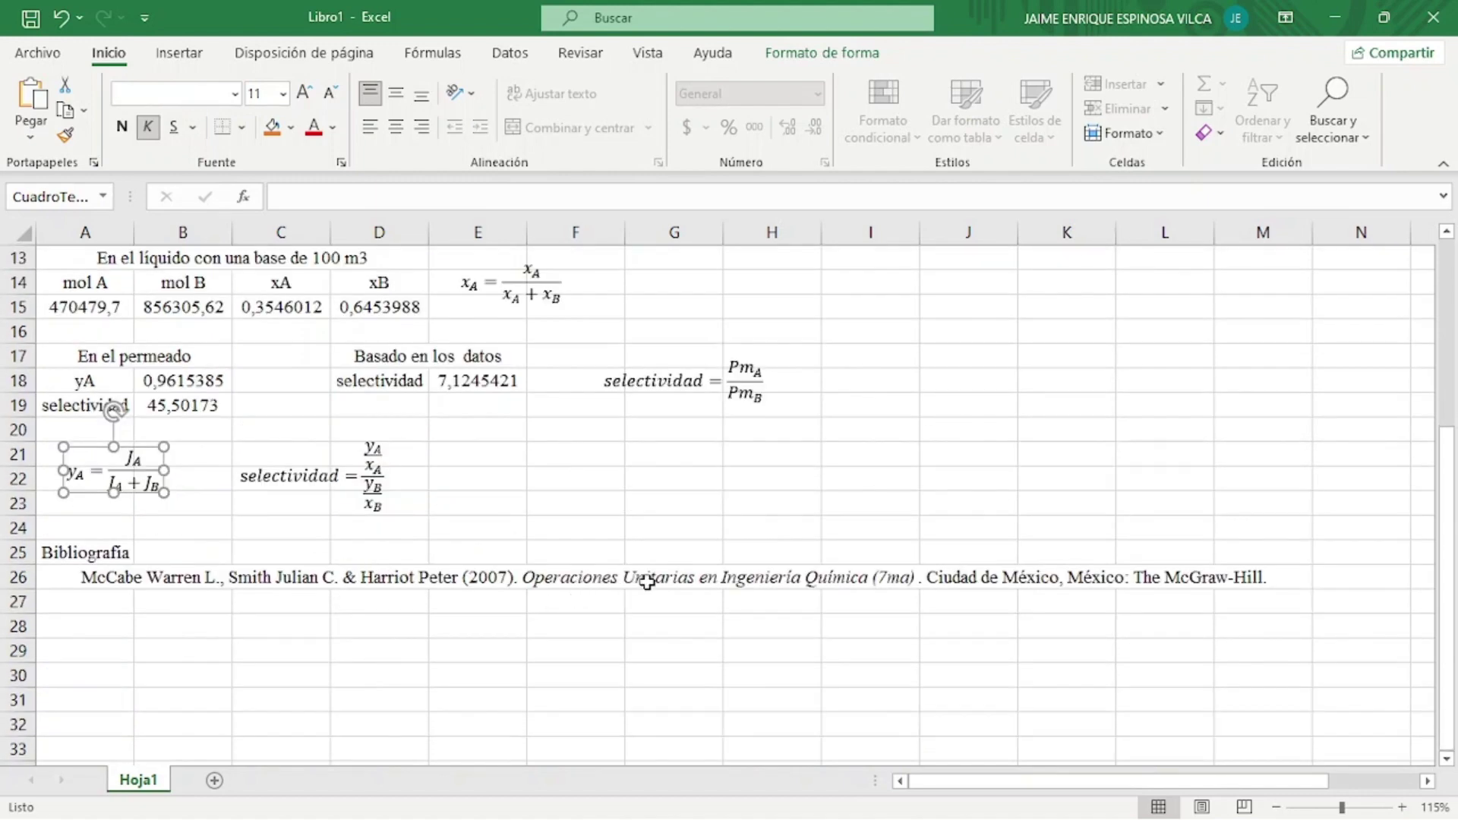
{"action": "scroll", "coordinate": [140, 497], "scroll_direction": "up", "scroll_amount": 1}
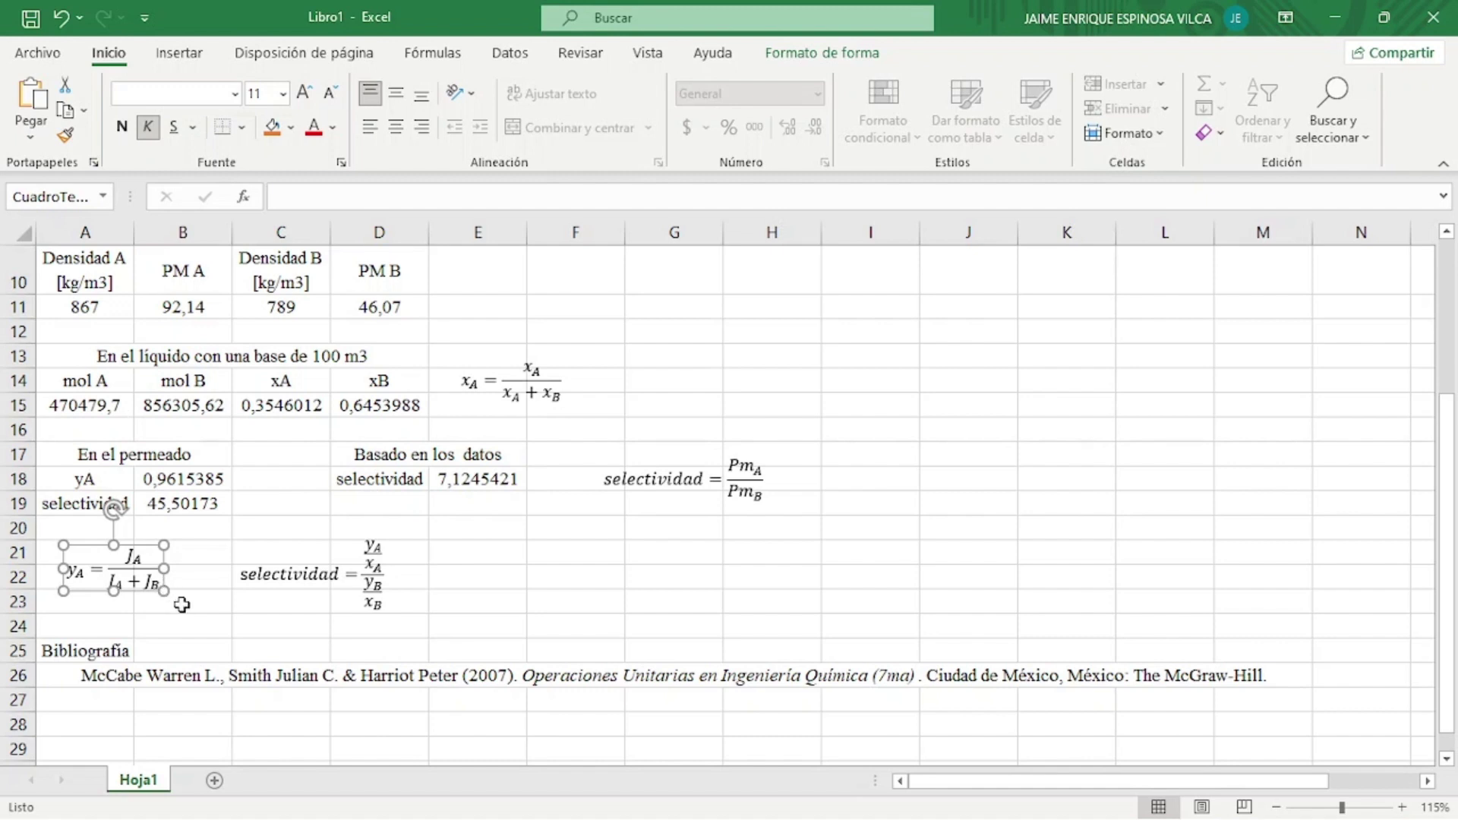
Inspect the yA and selectivity formulas in B18 and B19 against their written equations and the source data
{"action": "double_click", "coordinate": [77, 574]}
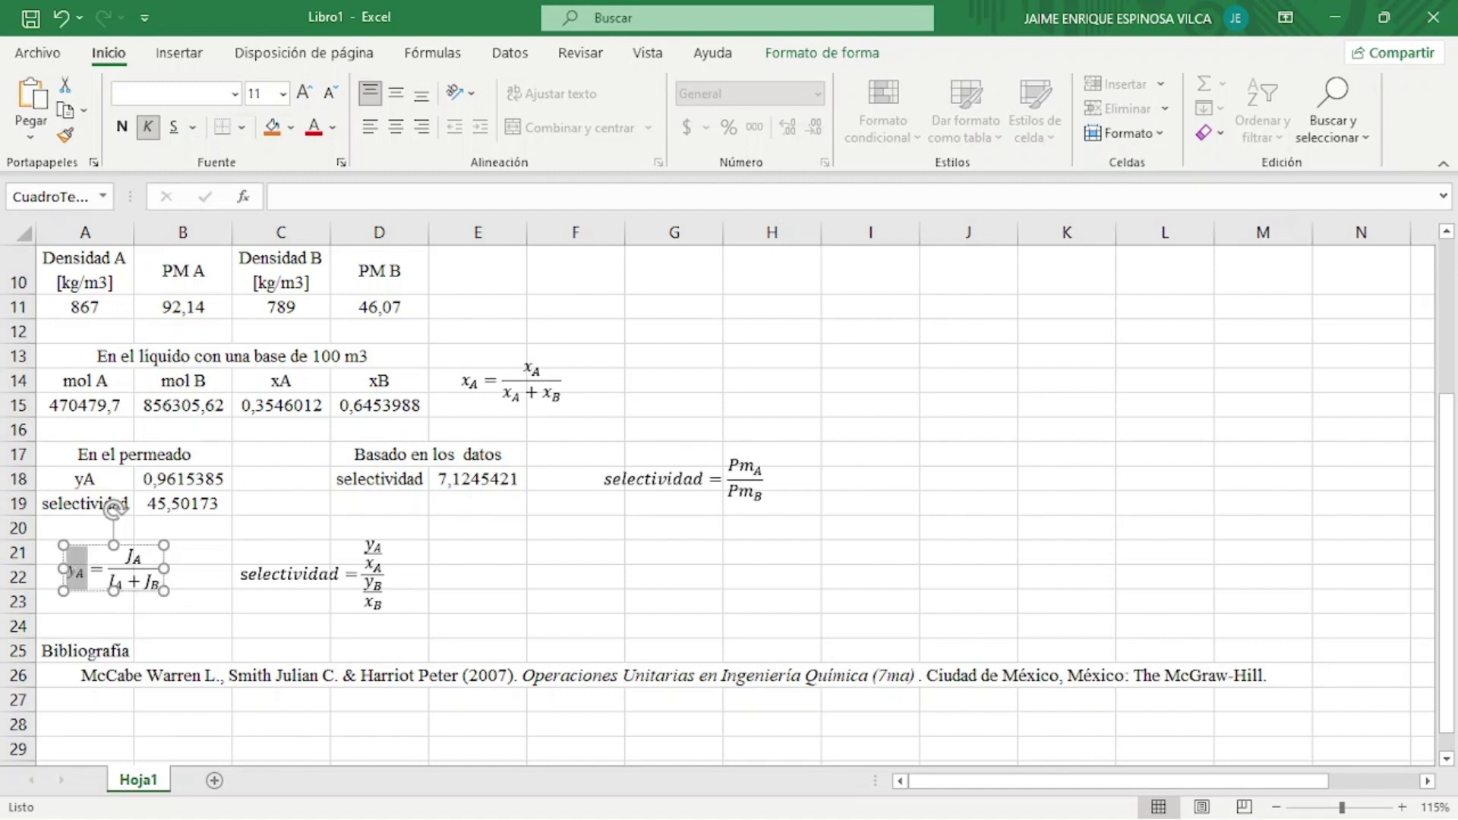
{"action": "left_click", "coordinate": [163, 479]}
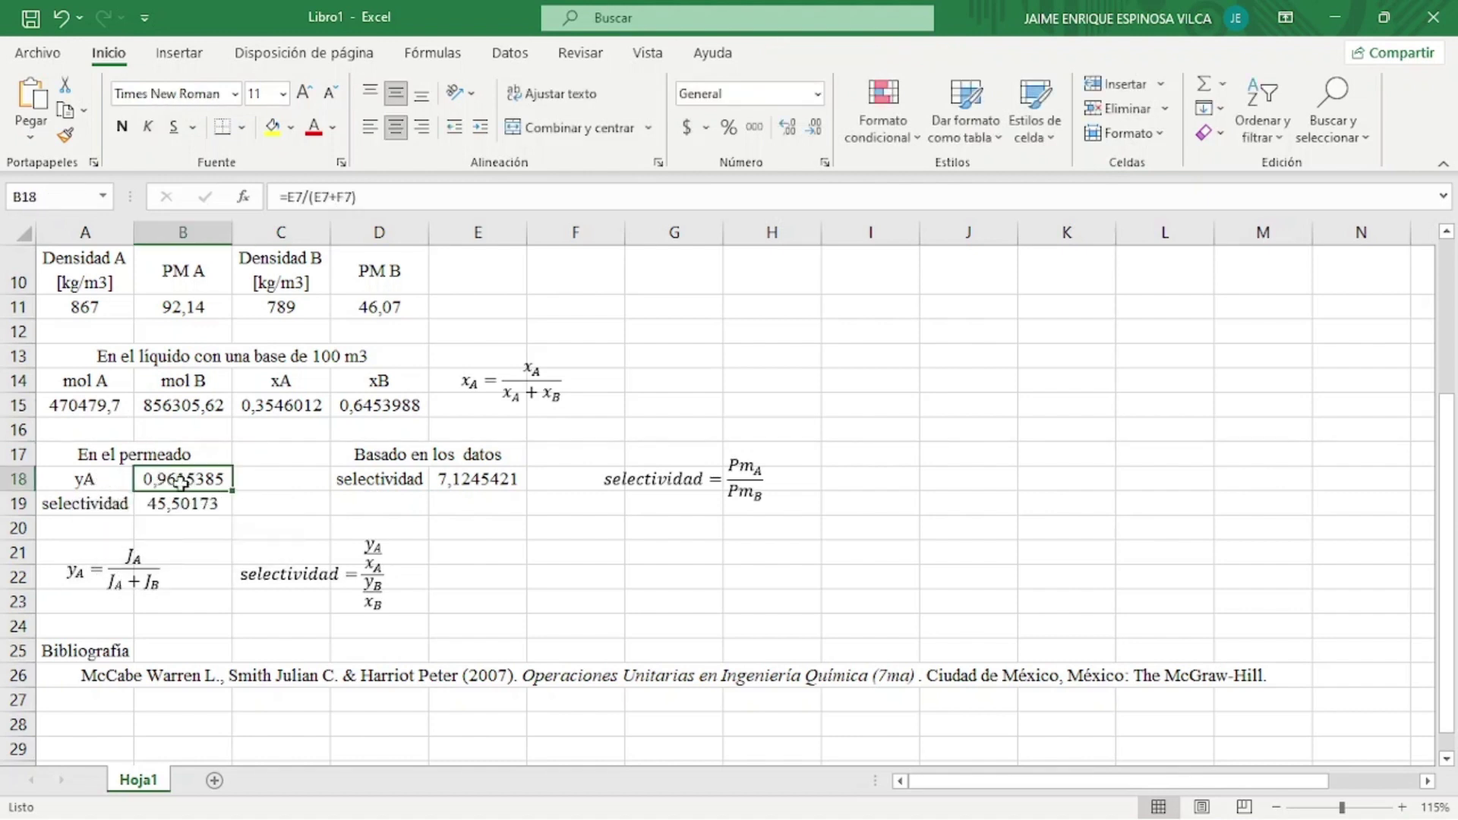
{"action": "left_click", "coordinate": [101, 483]}
{"action": "left_click", "coordinate": [282, 574]}
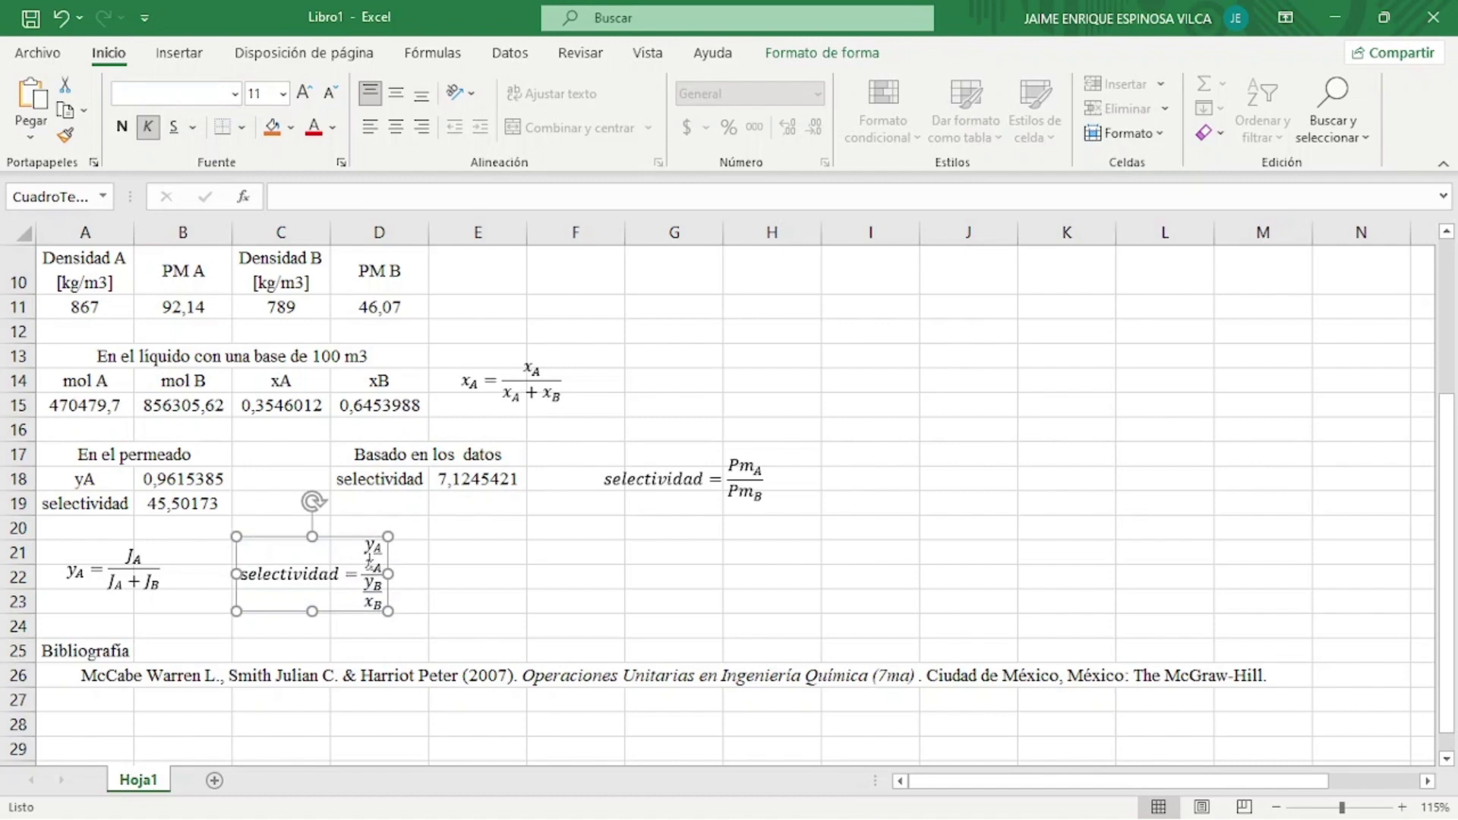
{"action": "left_click", "coordinate": [175, 504]}
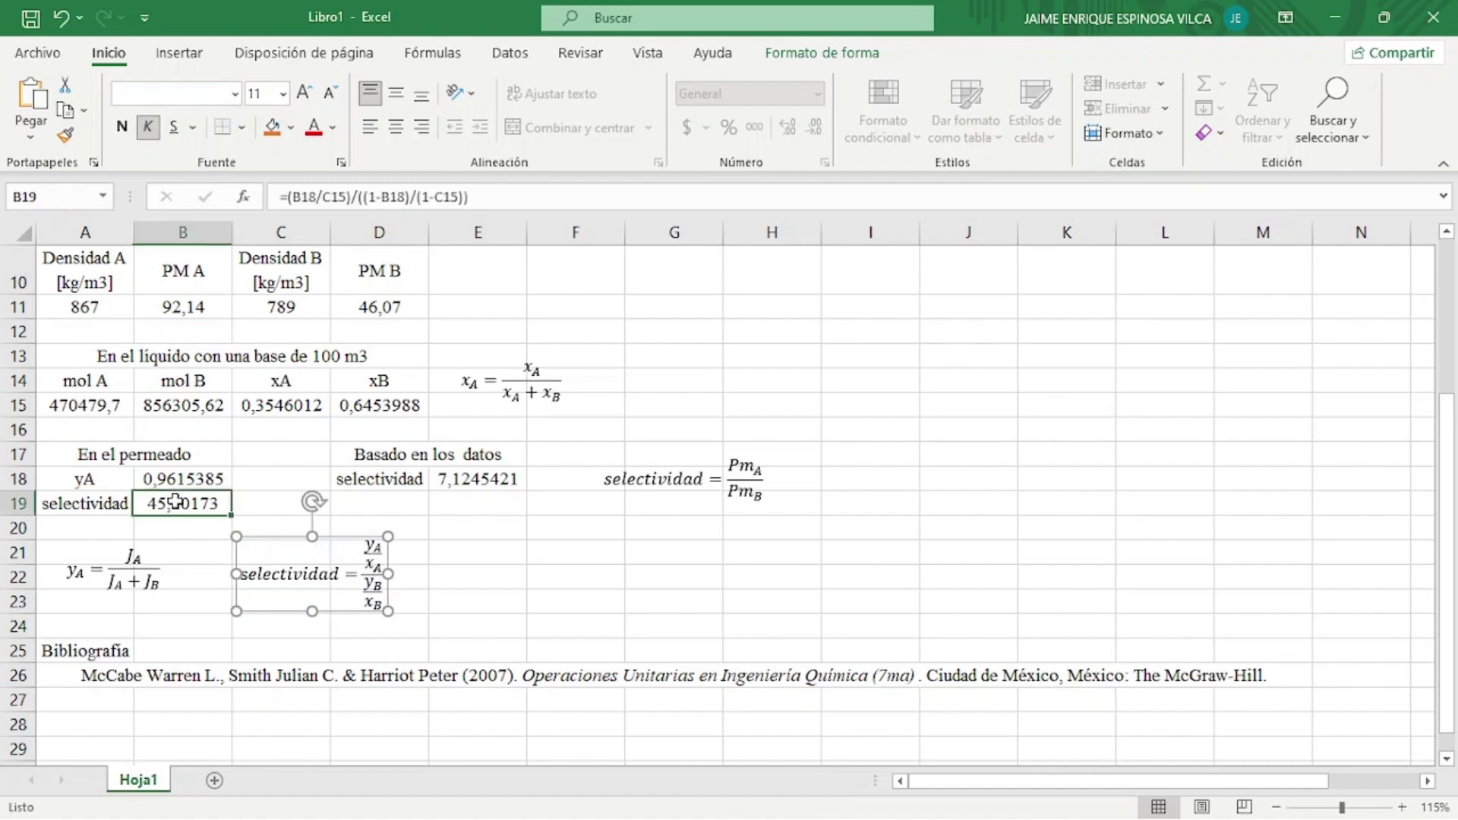
{"action": "scroll", "coordinate": [257, 535], "scroll_direction": "up", "scroll_amount": 3}
{"action": "scroll", "coordinate": [257, 535], "scroll_direction": "down", "scroll_amount": 2}
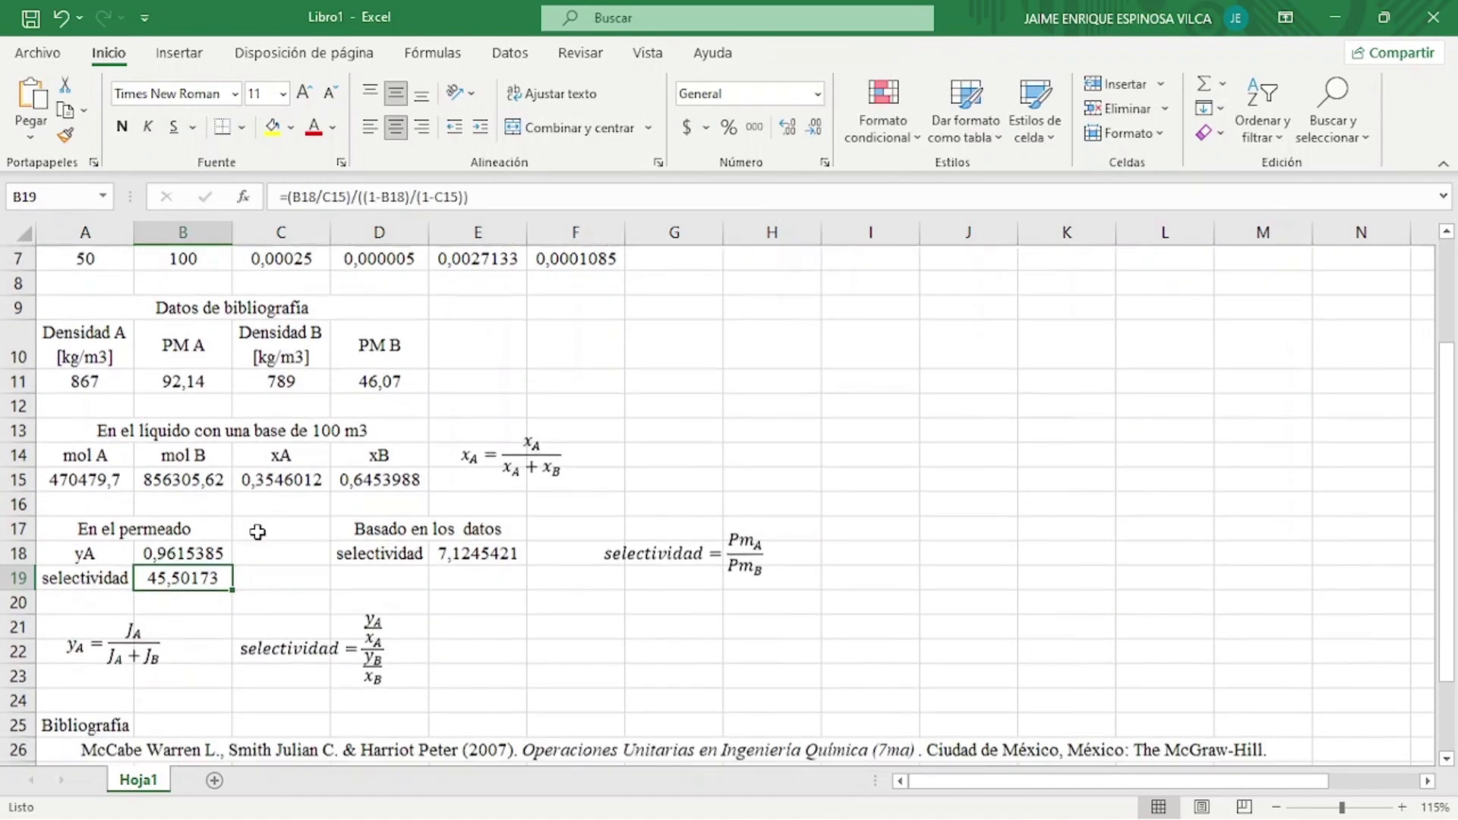
{"action": "scroll", "coordinate": [253, 527], "scroll_direction": "up", "scroll_amount": 2}
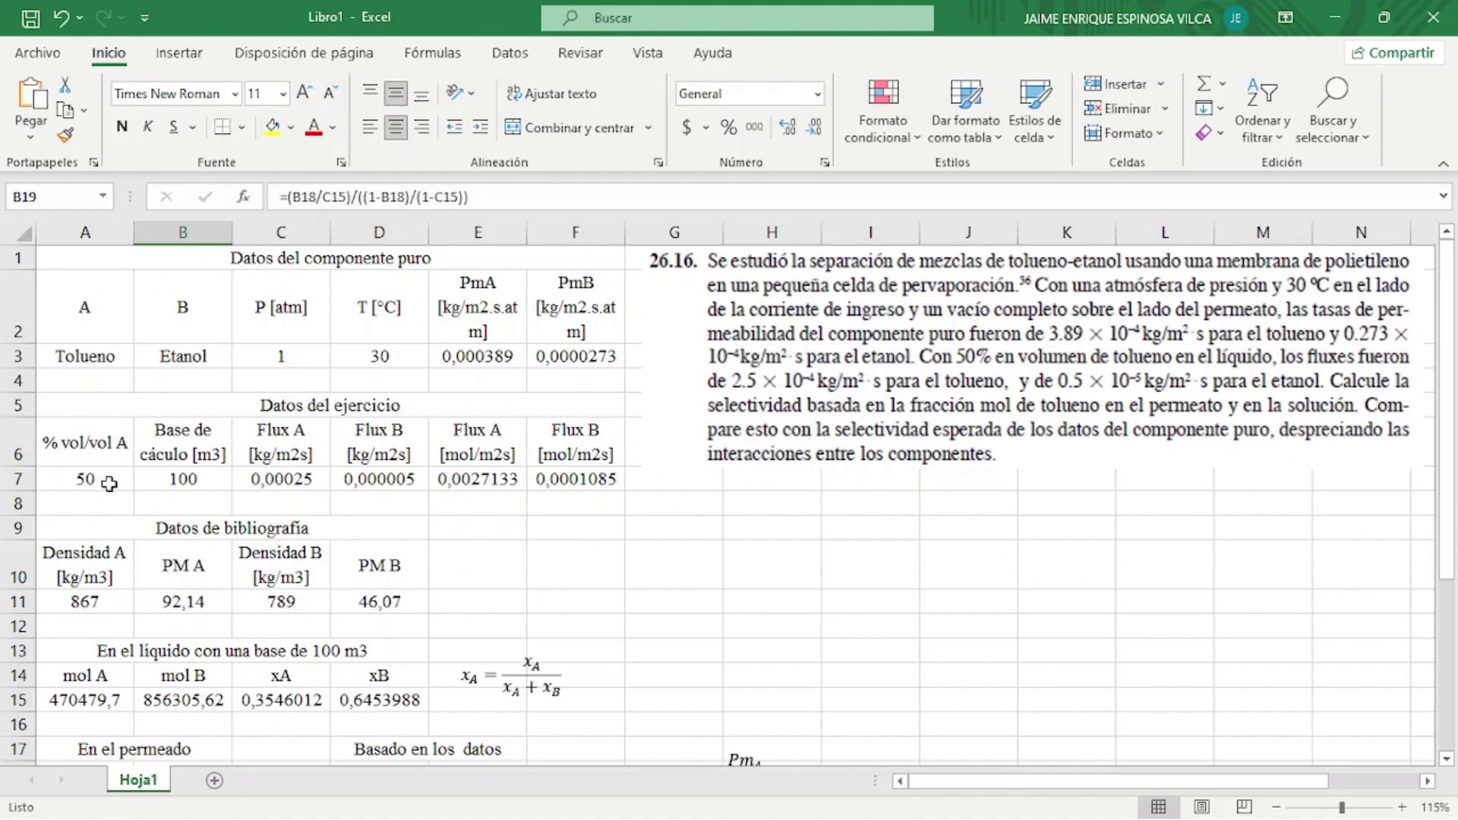
Check the PmA/PmB selectivity equation and inspect the data-based selectivity formula in E18
{"action": "scroll", "coordinate": [224, 541], "scroll_direction": "down", "scroll_amount": 2}
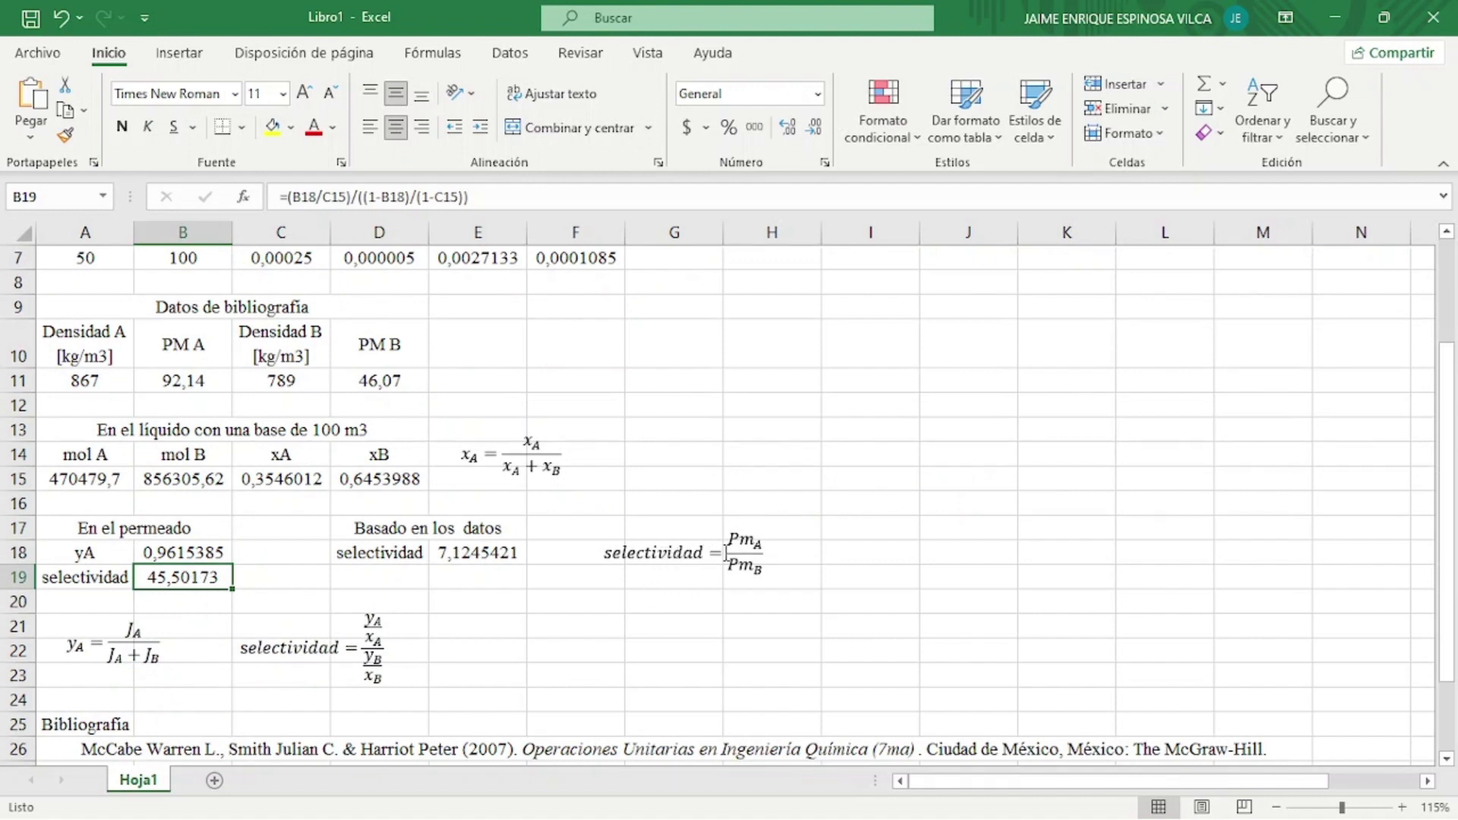
{"action": "scroll", "coordinate": [726, 554], "scroll_direction": "up", "scroll_amount": 2}
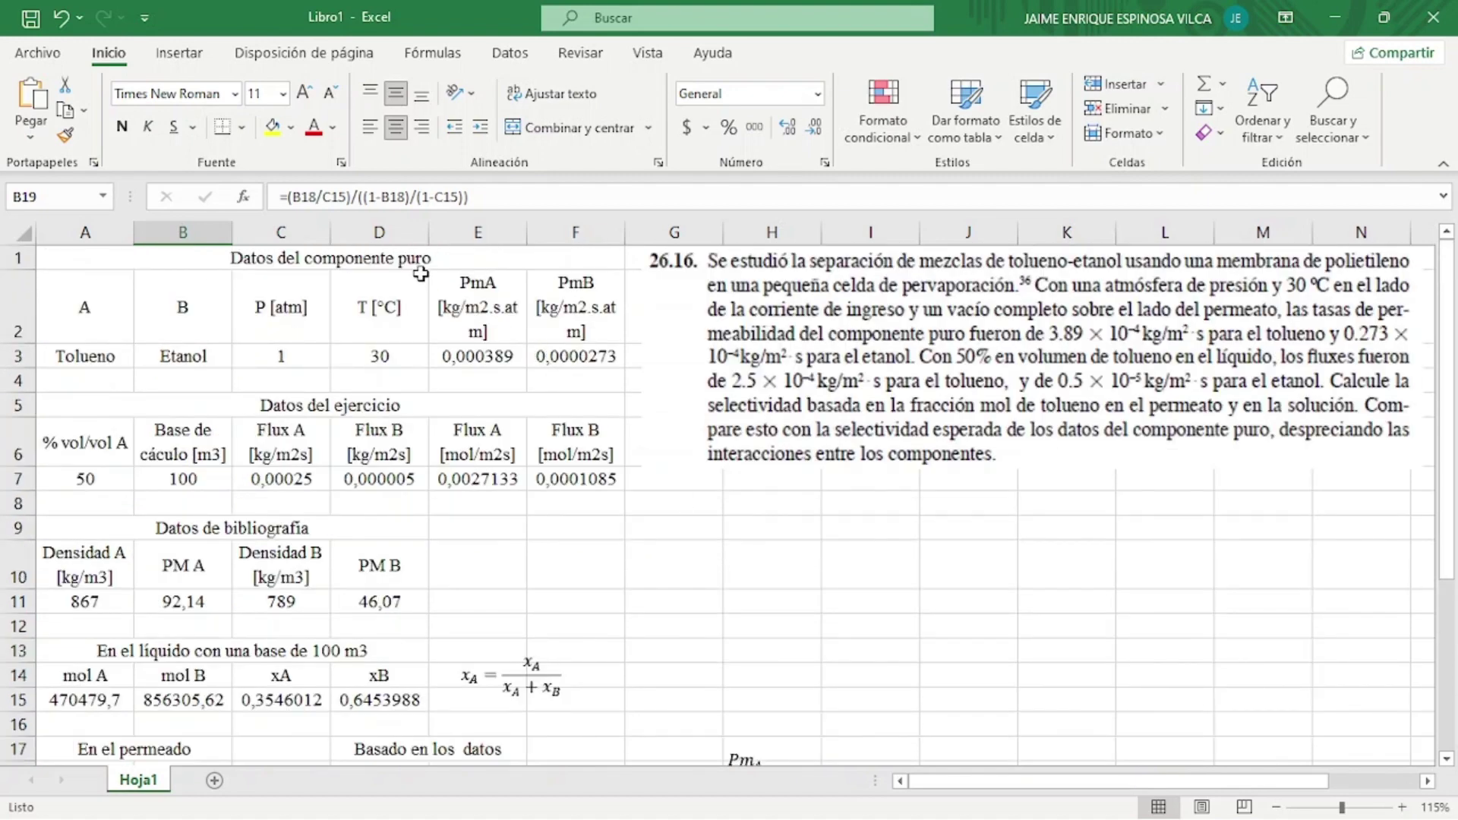
{"action": "scroll", "coordinate": [695, 492], "scroll_direction": "down", "scroll_amount": 2}
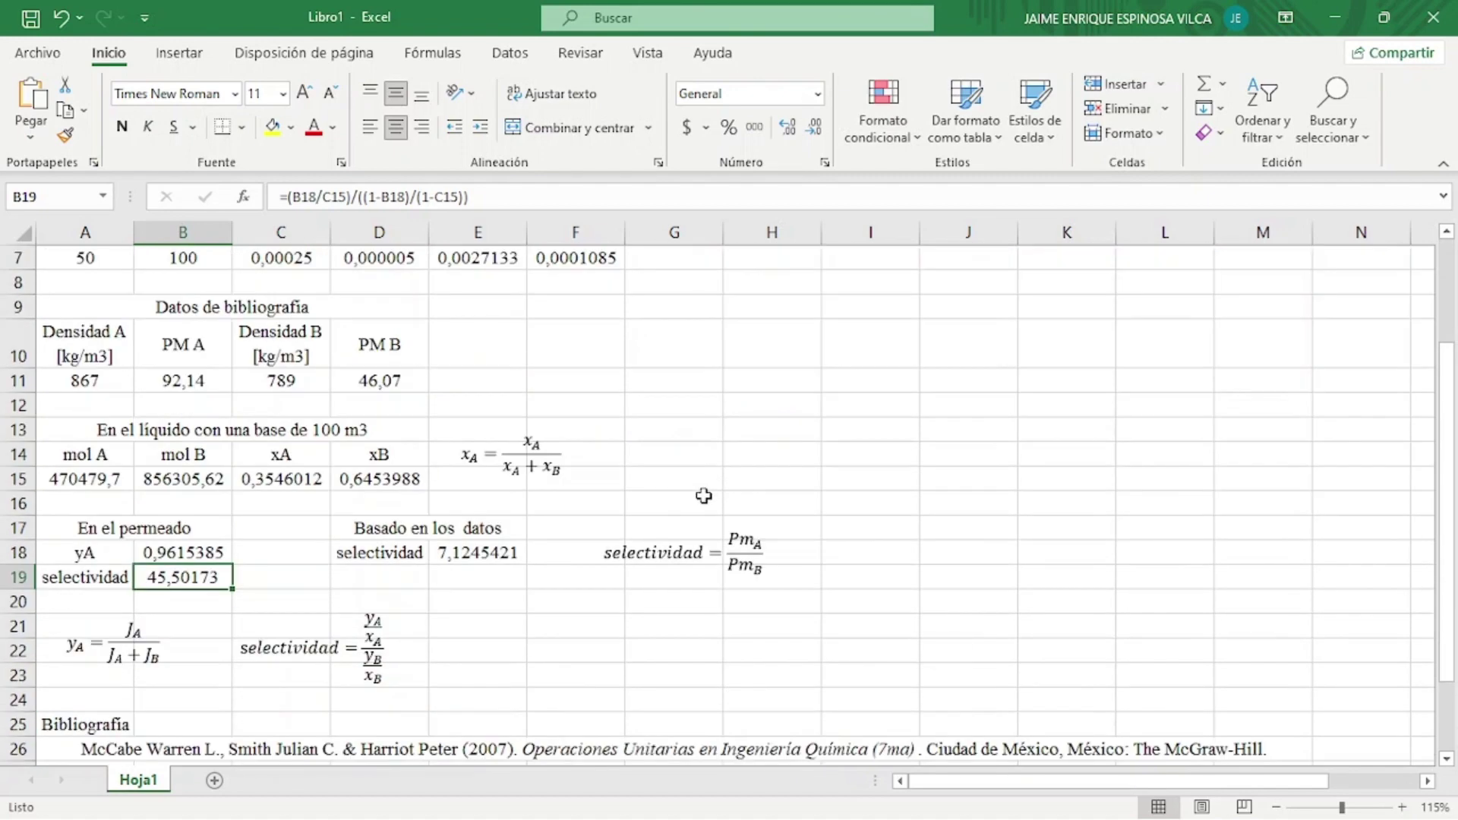
{"action": "left_click", "coordinate": [737, 542]}
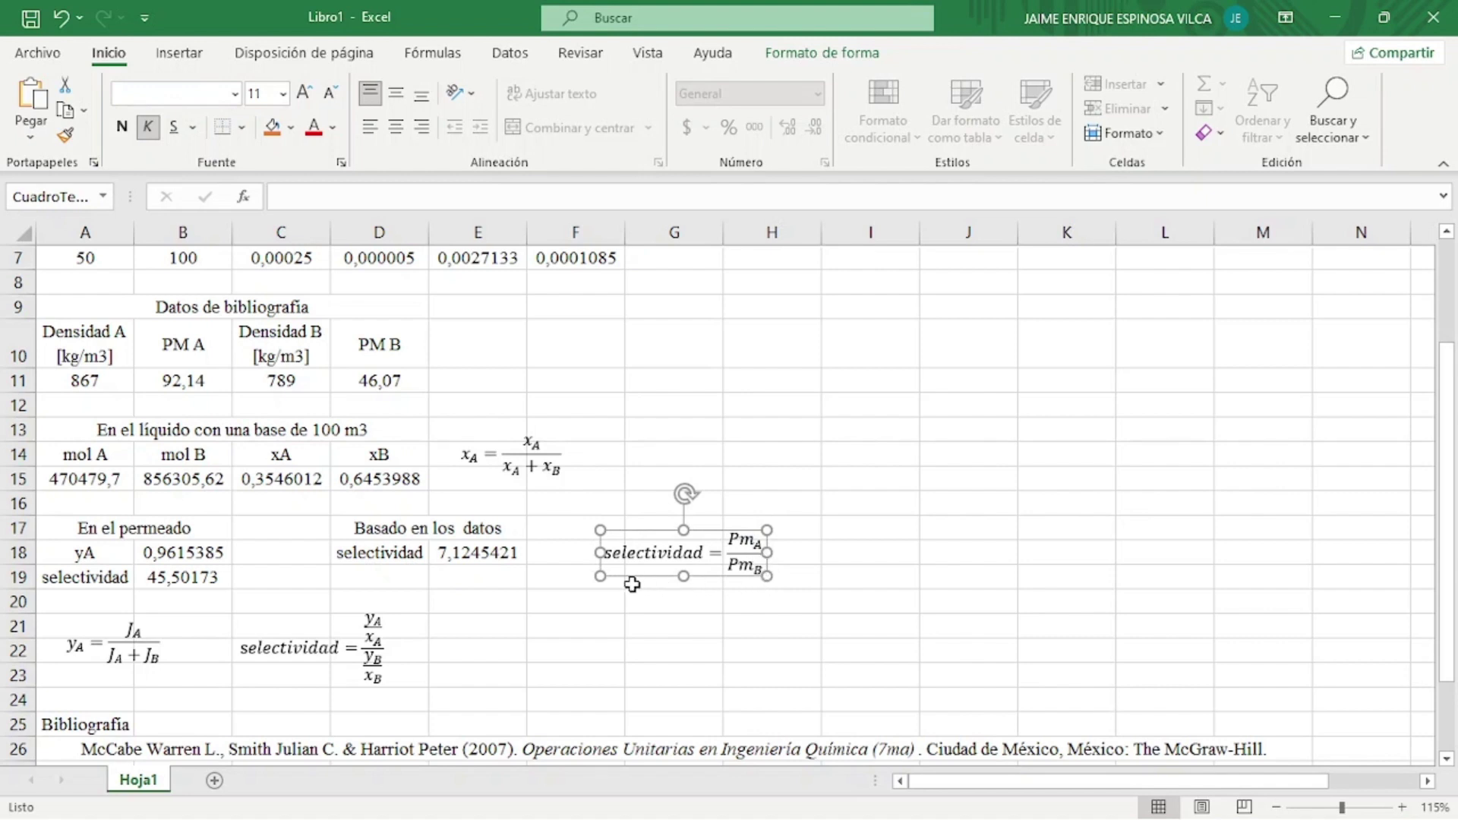
{"action": "left_click", "coordinate": [519, 556]}
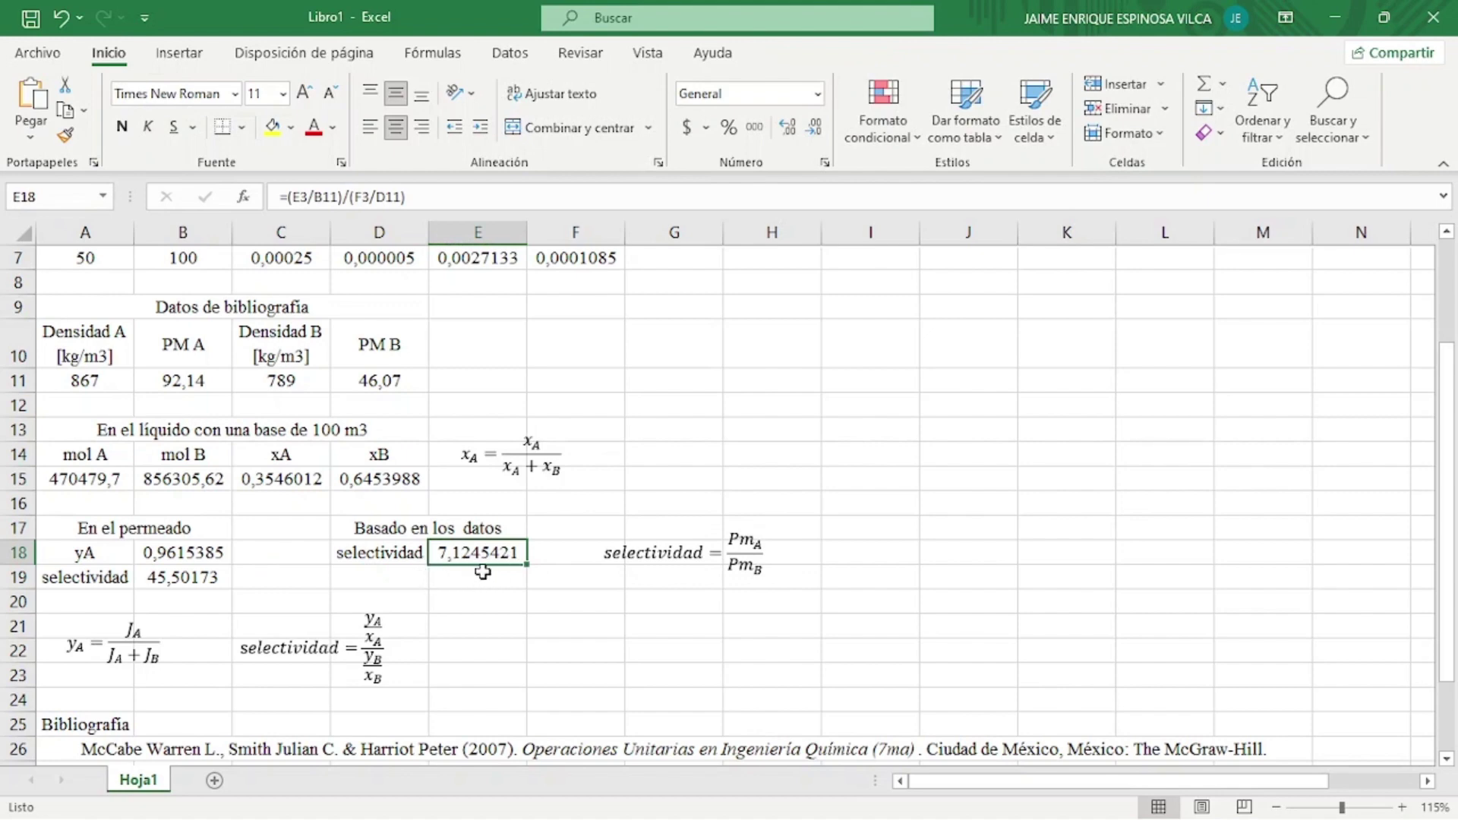
Inspect the permeability entries in E3 and F3 and the toluene mass flux entry in C7
{"action": "scroll", "coordinate": [512, 585], "scroll_direction": "up", "scroll_amount": 2}
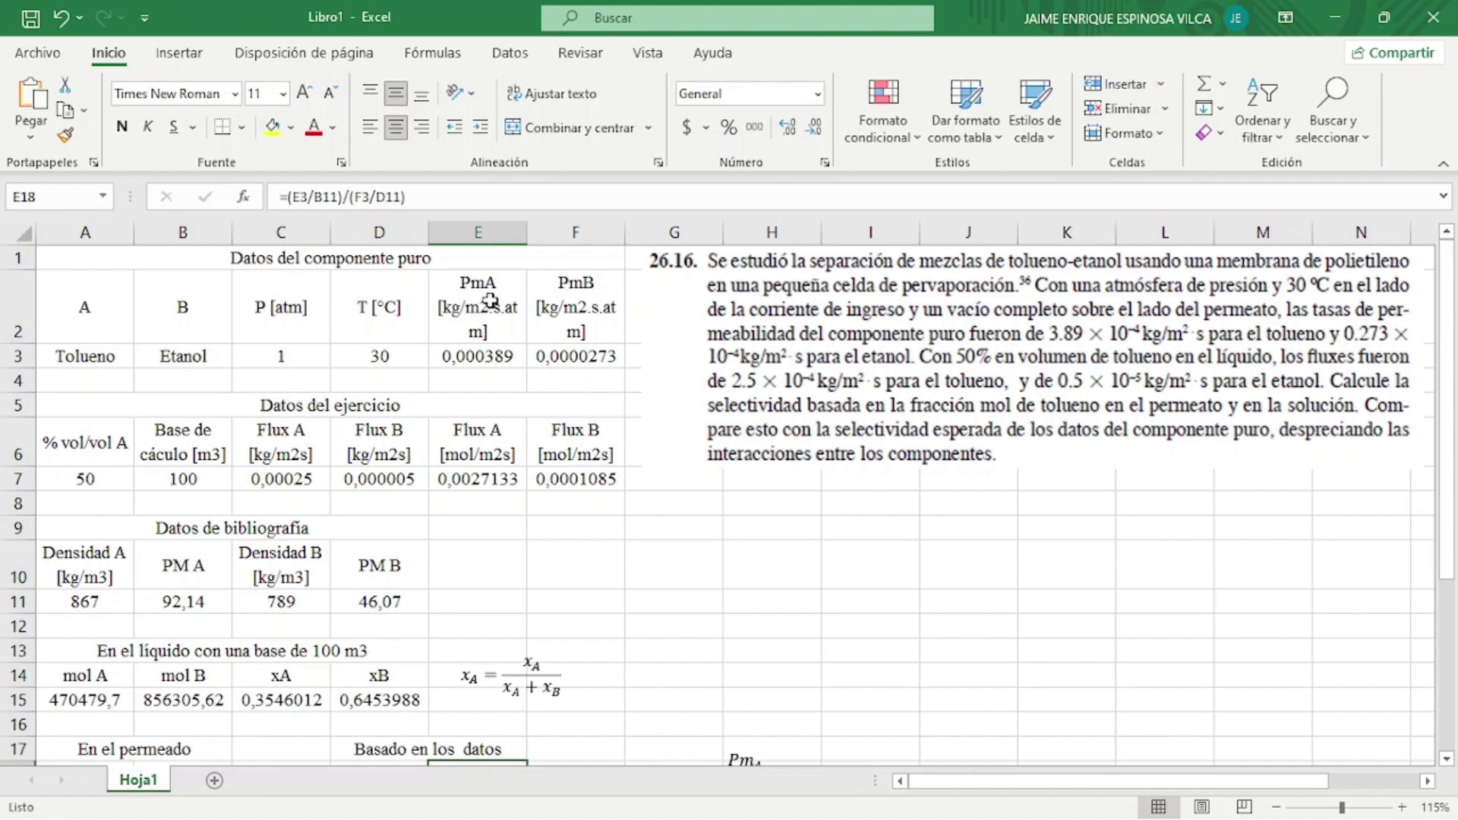
{"action": "left_click", "coordinate": [491, 355]}
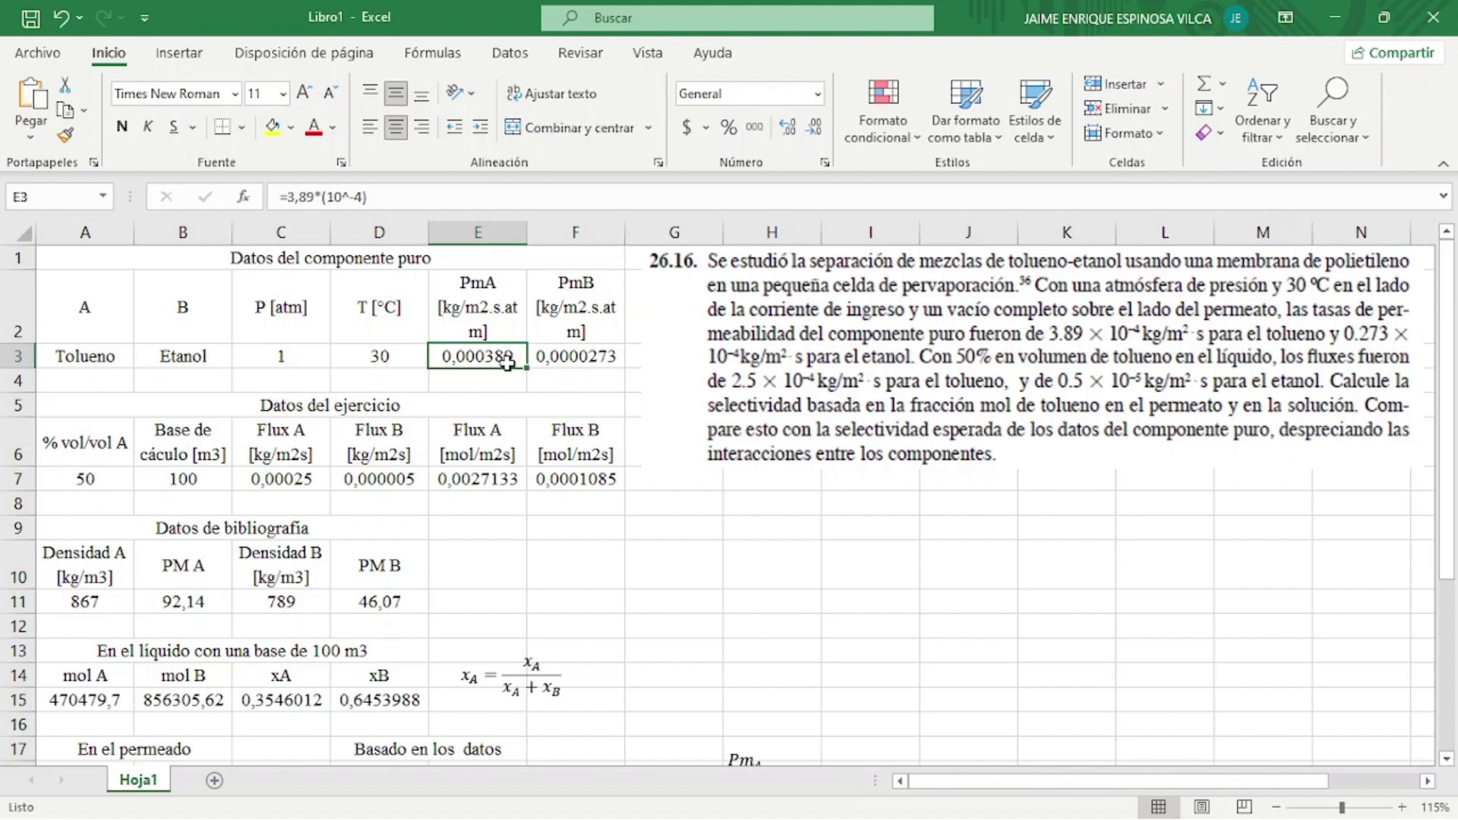
{"action": "left_click", "coordinate": [312, 479]}
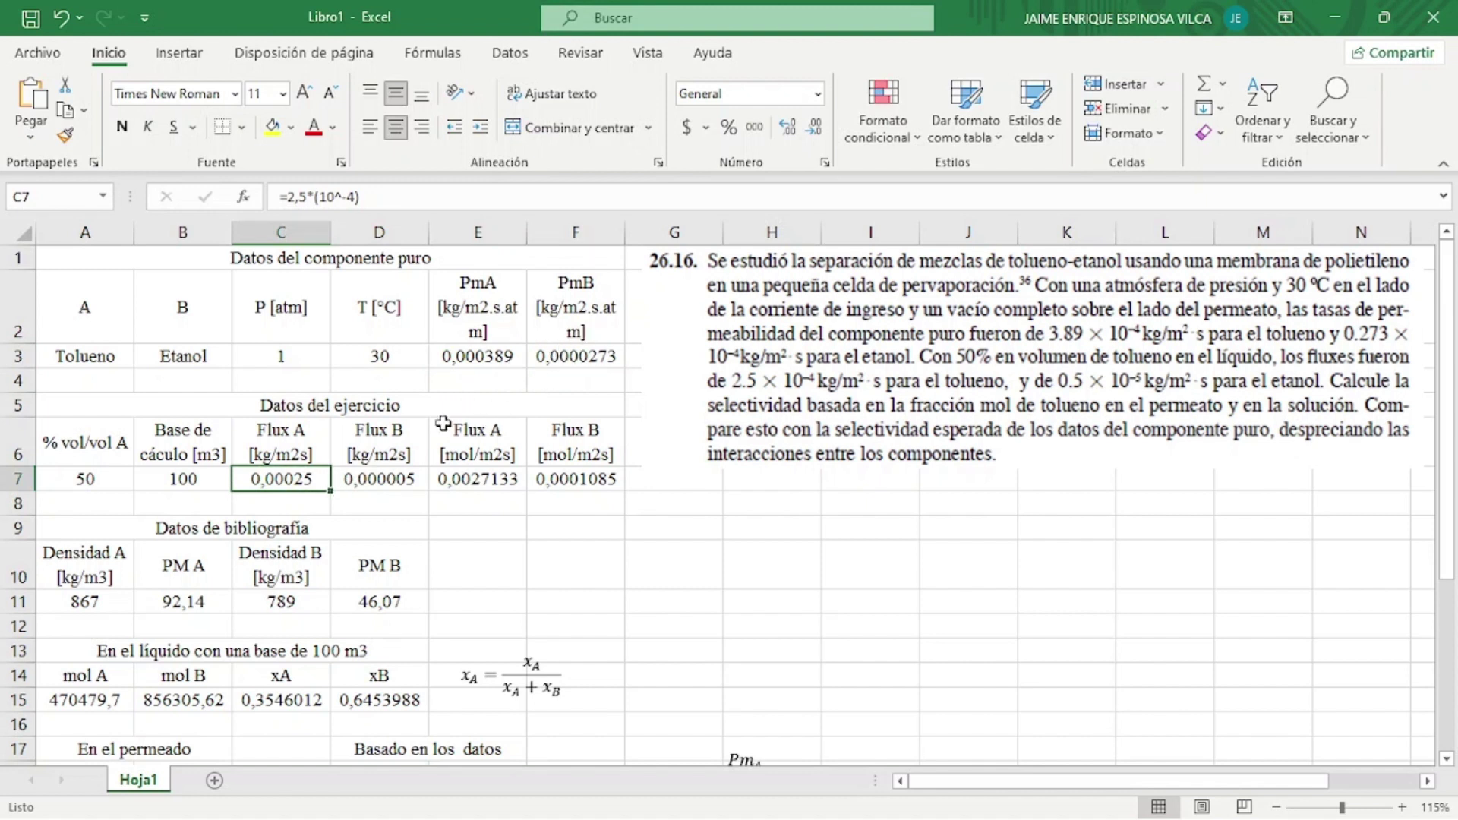
{"action": "left_click", "coordinate": [576, 355]}
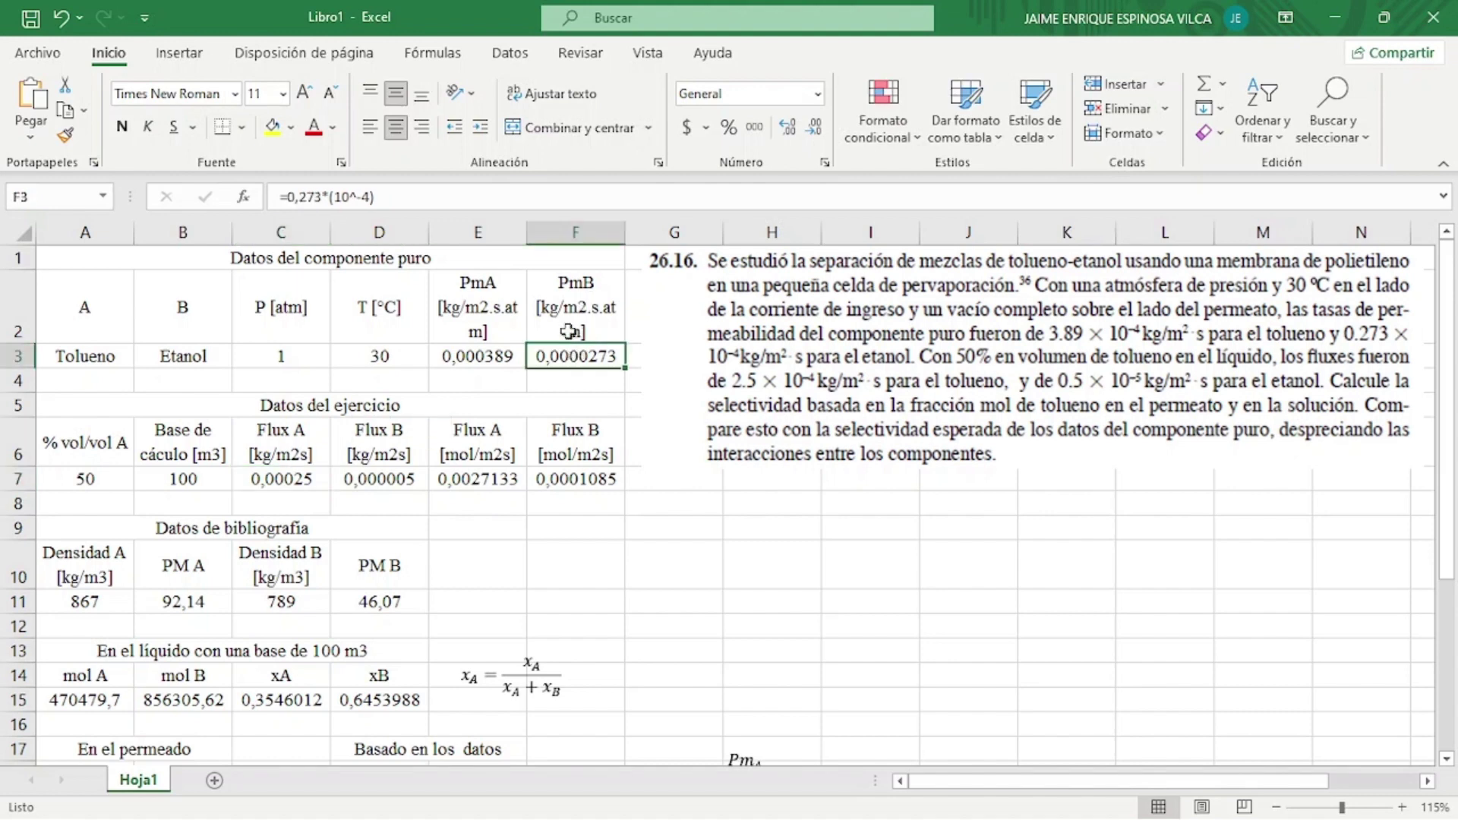
Compare the PmA/PmB selectivity equation and both selectivity results with the permeability data and the problem statement
{"action": "scroll", "coordinate": [572, 387], "scroll_direction": "down", "scroll_amount": 2}
{"action": "scroll", "coordinate": [646, 505], "scroll_direction": "up", "scroll_amount": 2}
{"action": "scroll", "coordinate": [653, 478], "scroll_direction": "down", "scroll_amount": 2}
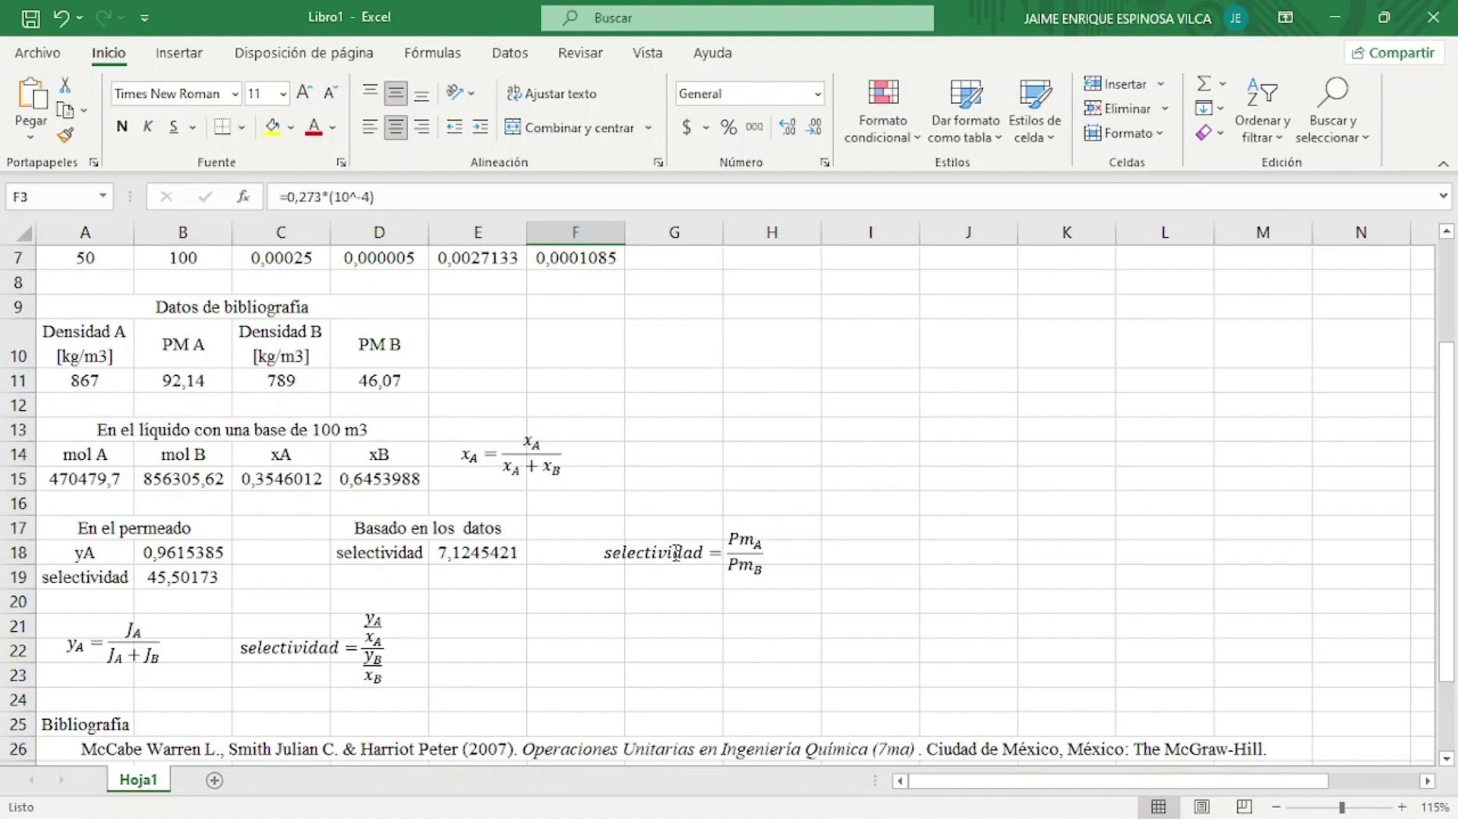
{"action": "scroll", "coordinate": [676, 552], "scroll_direction": "up", "scroll_amount": 2}
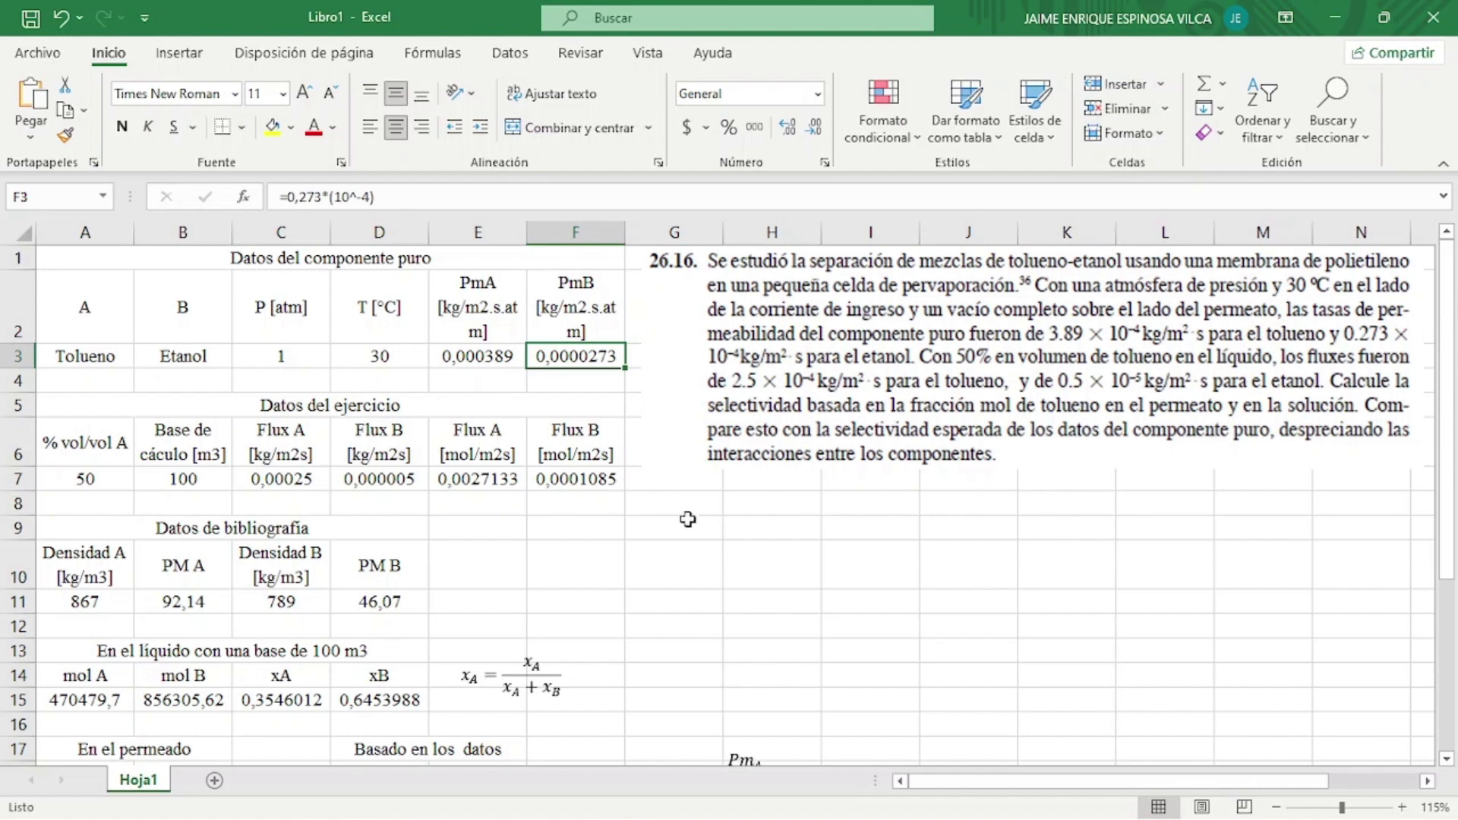
{"action": "scroll", "coordinate": [611, 534], "scroll_direction": "down", "scroll_amount": 1}
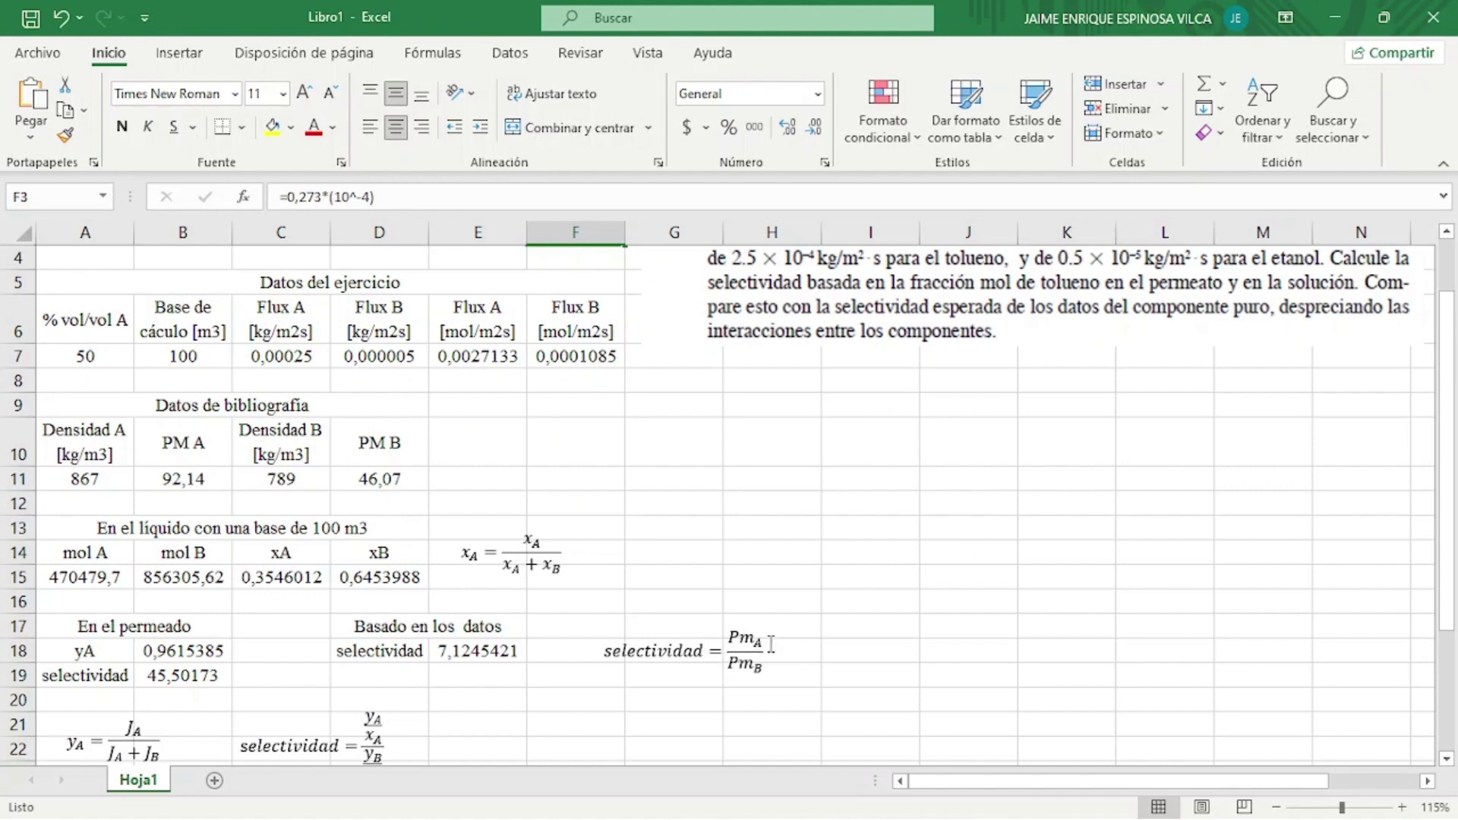
{"action": "scroll", "coordinate": [458, 609], "scroll_direction": "up", "scroll_amount": 1}
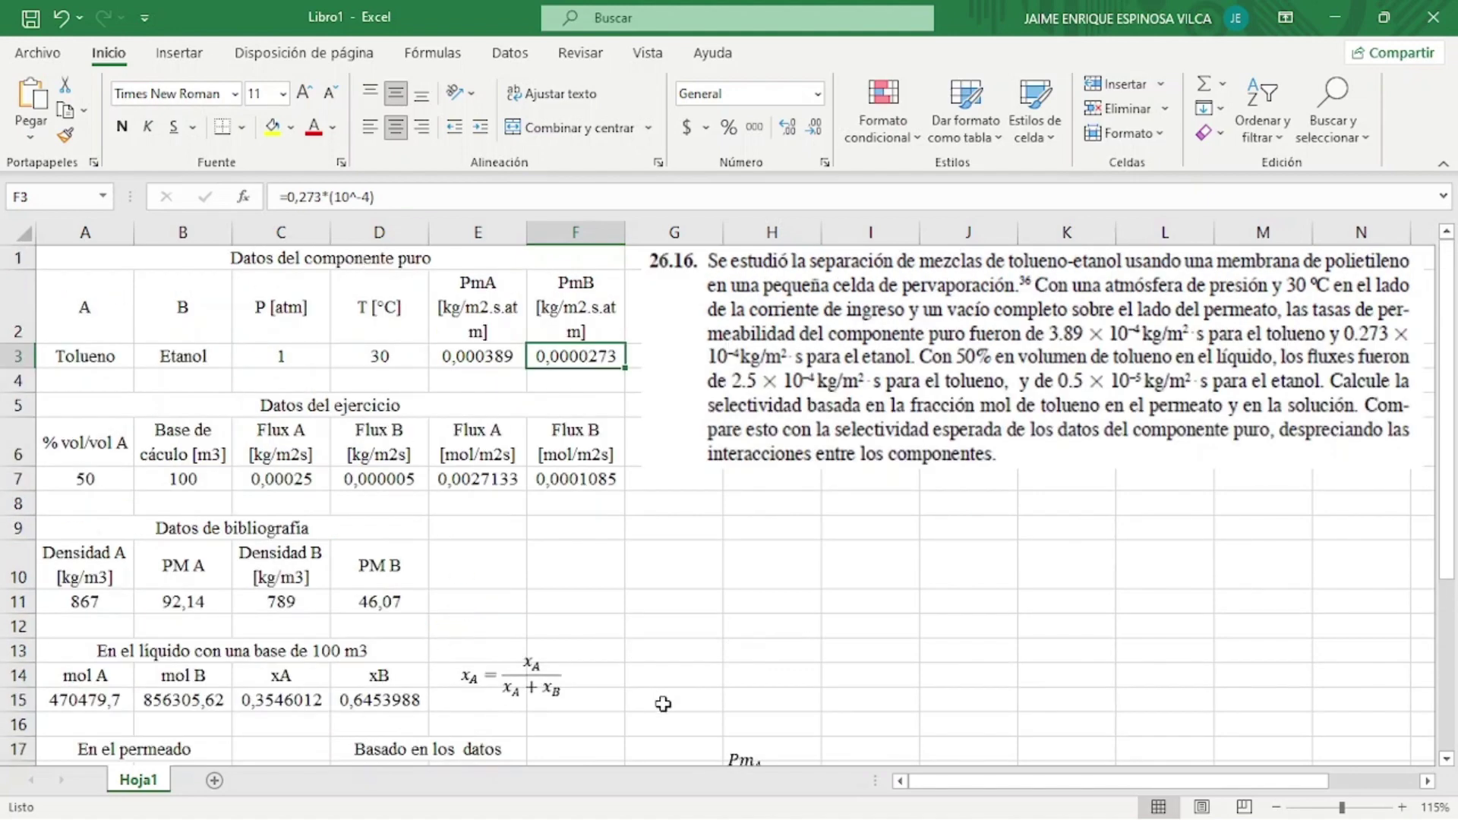
{"action": "scroll", "coordinate": [663, 703], "scroll_direction": "down", "scroll_amount": 1}
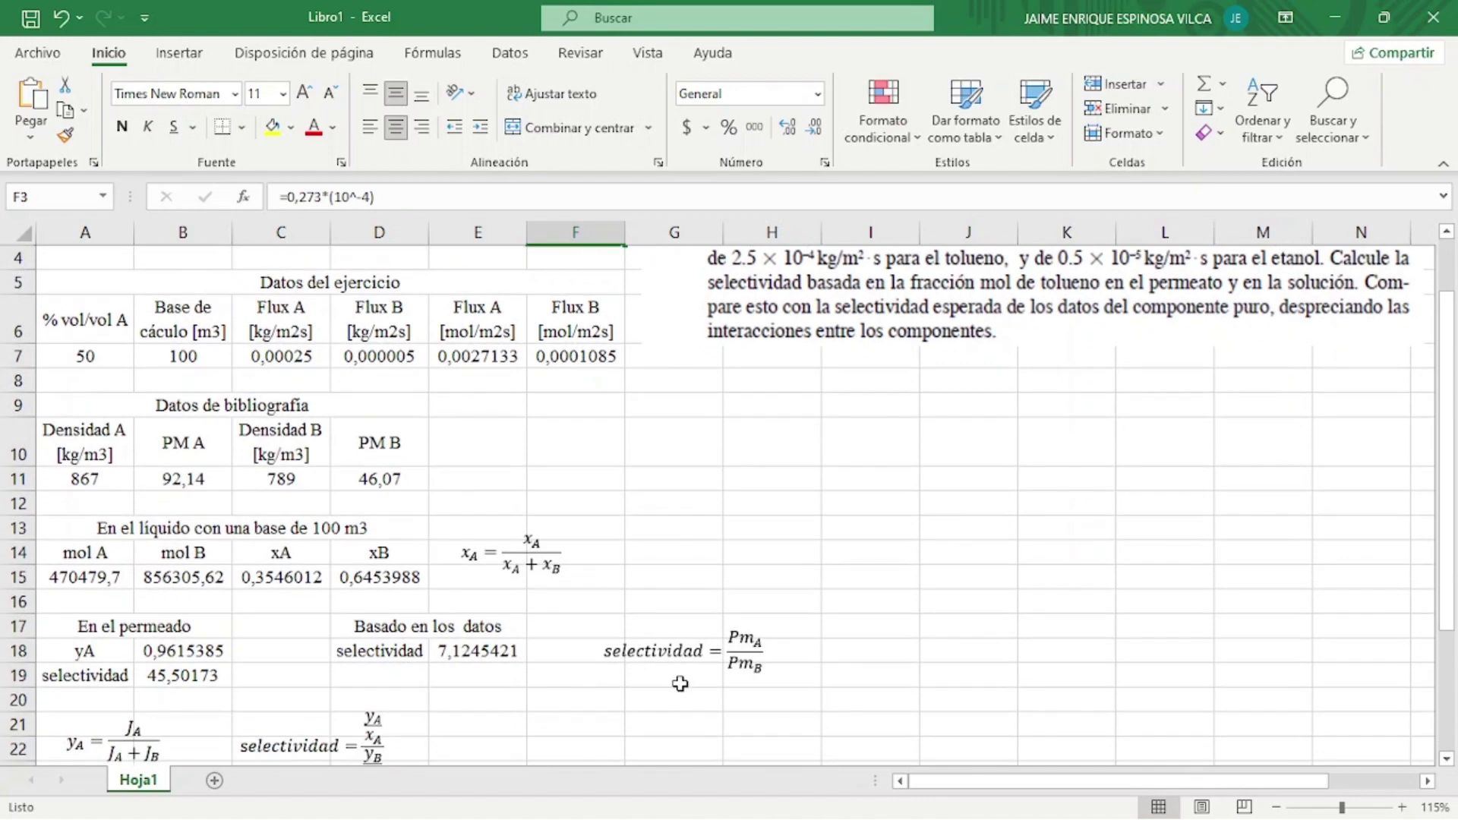
{"action": "key", "text": "alt+Tab"}
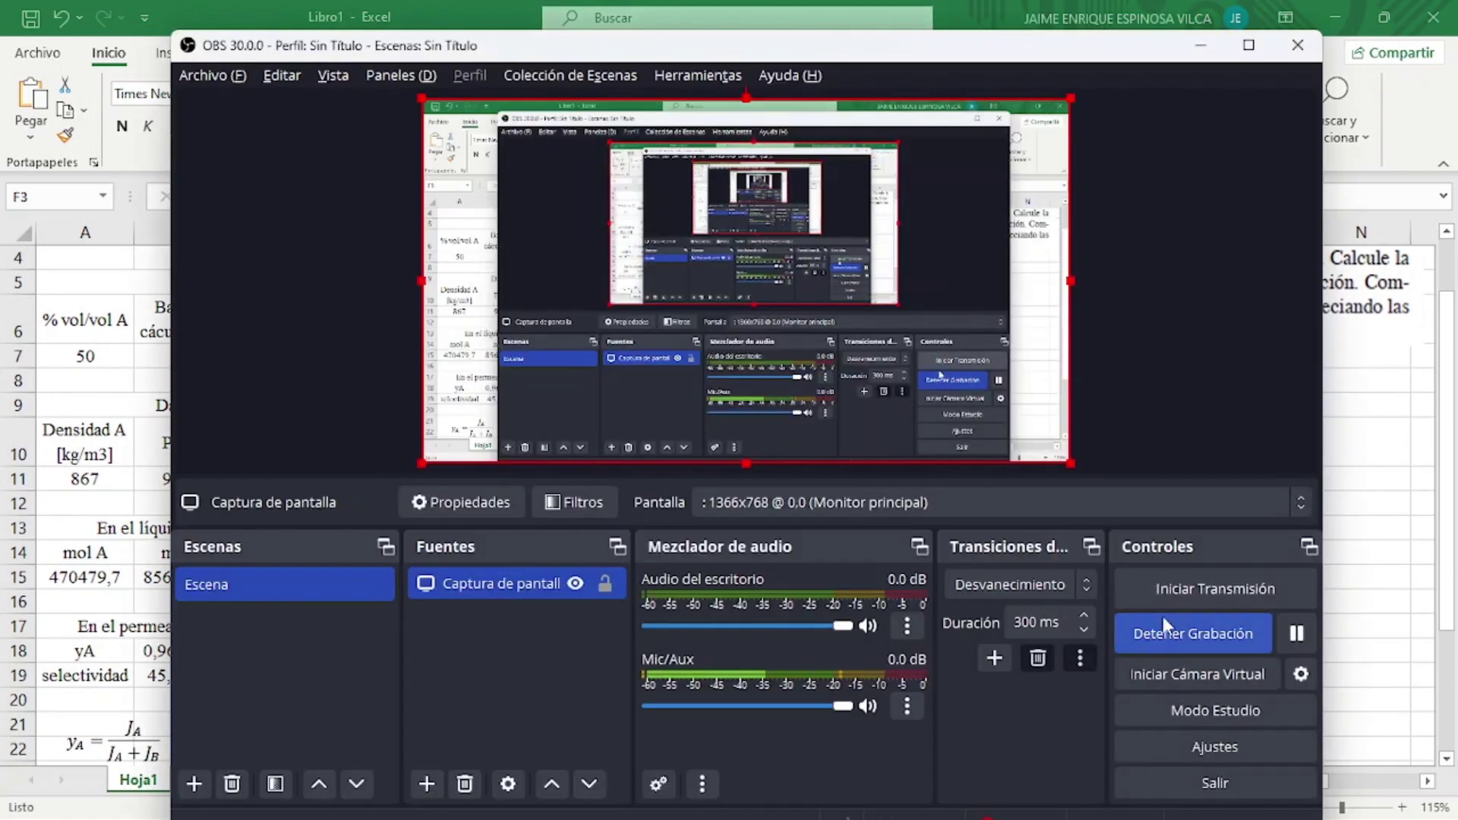